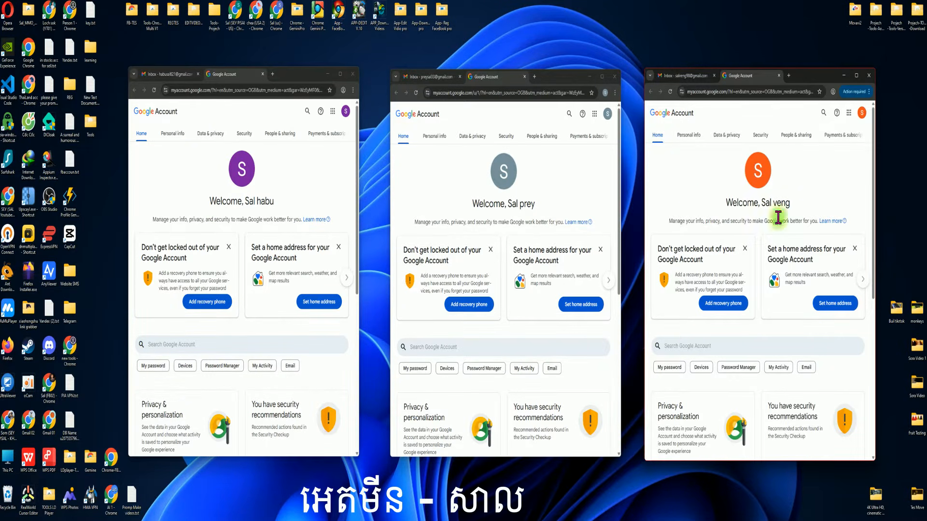
Open the Personal info page in all three Google account windows
{"action": "left_click", "coordinate": [167, 135]}
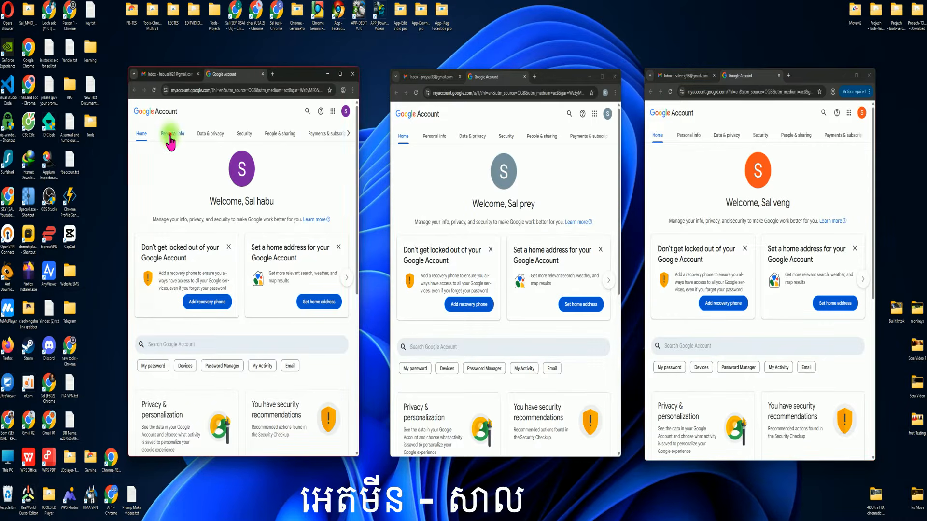
{"action": "left_click", "coordinate": [430, 137]}
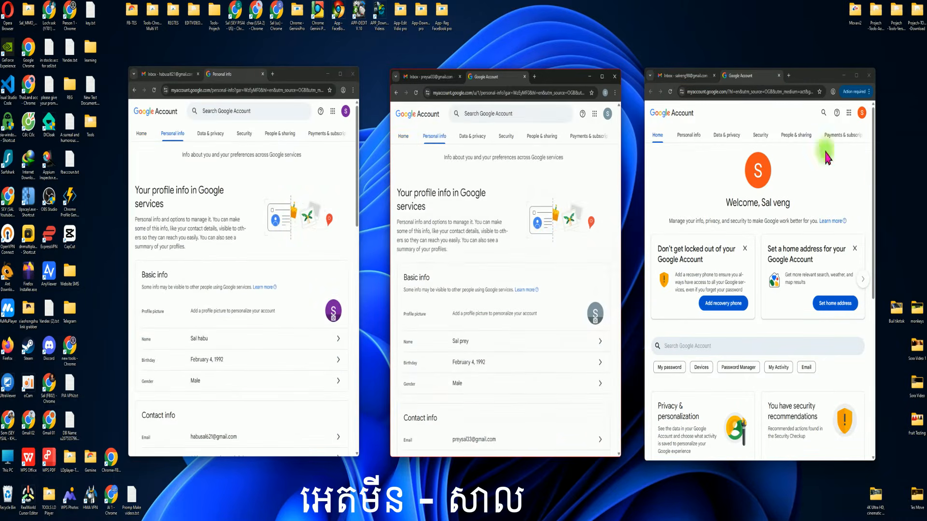
{"action": "left_click", "coordinate": [687, 138]}
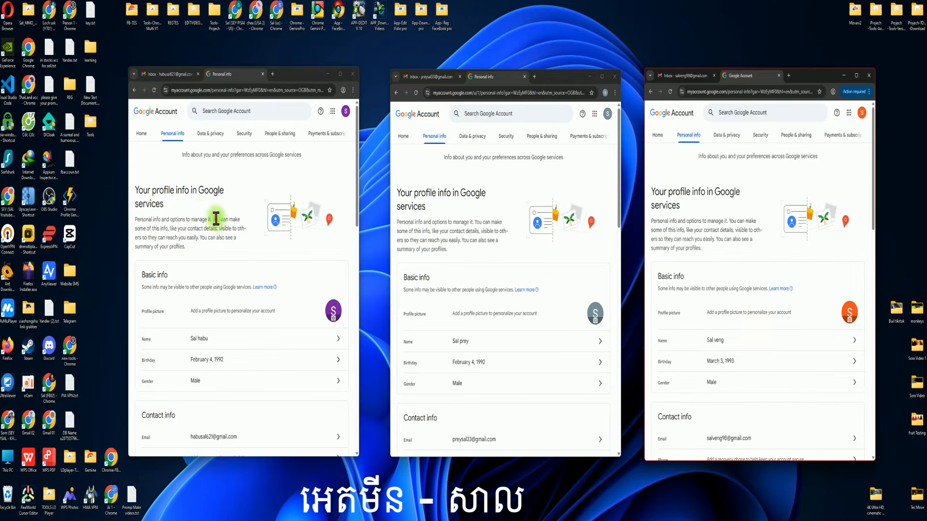
Open the account's email settings in the first window and start adding a recovery email
{"action": "scroll", "coordinate": [186, 360], "scroll_direction": "down", "scroll_amount": 3}
{"action": "scroll", "coordinate": [186, 360], "scroll_direction": "down", "scroll_amount": 1}
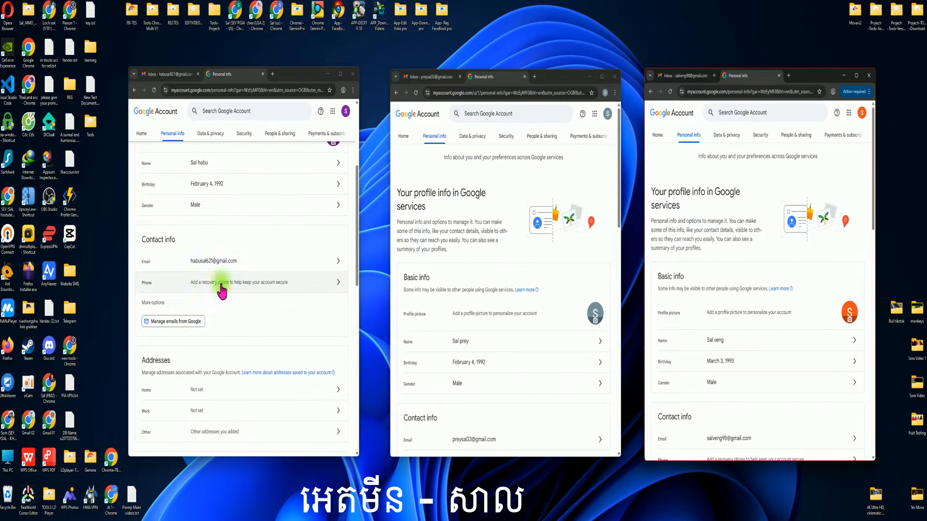
{"action": "scroll", "coordinate": [222, 346], "scroll_direction": "down", "scroll_amount": 3}
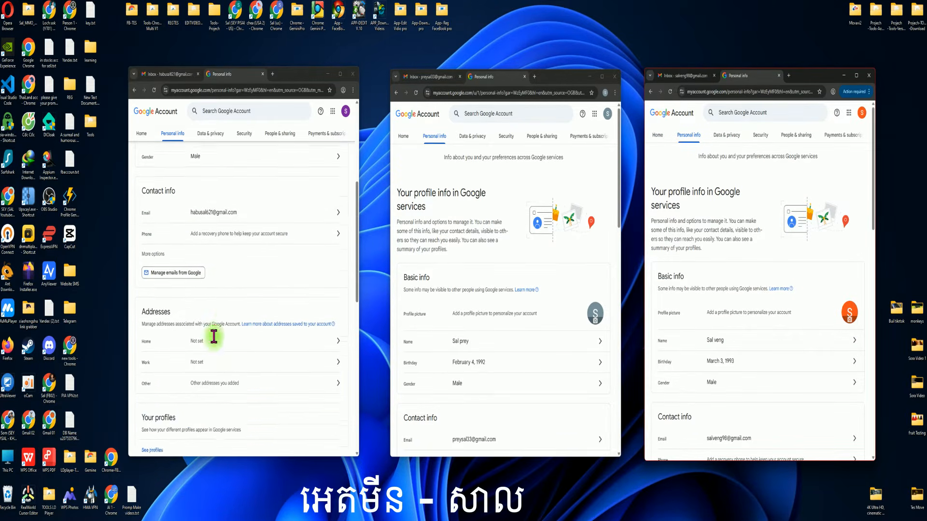
{"action": "scroll", "coordinate": [225, 334], "scroll_direction": "up", "scroll_amount": 1}
{"action": "scroll", "coordinate": [225, 333], "scroll_direction": "up", "scroll_amount": 2}
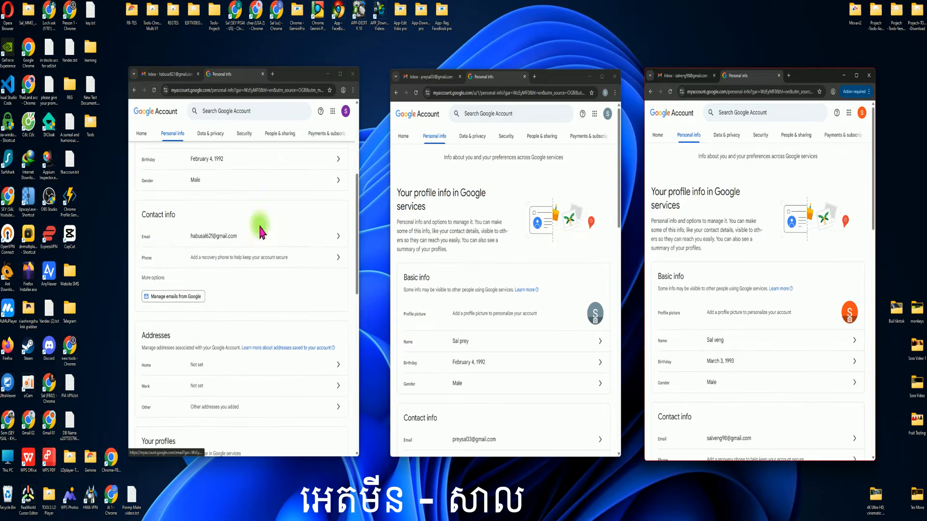
{"action": "left_click", "coordinate": [332, 238]}
{"action": "left_click", "coordinate": [158, 294]}
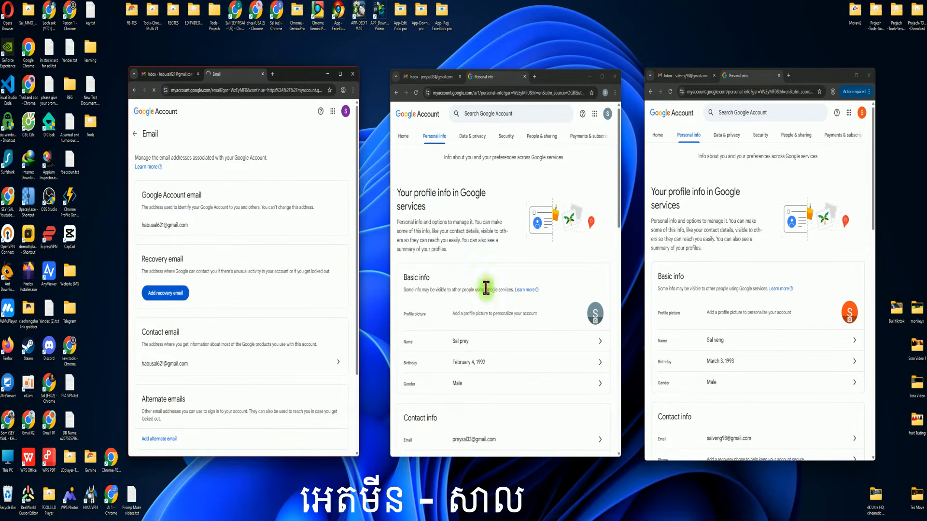
Go through the email settings to the Recovery email page in the second and third account windows
{"action": "scroll", "coordinate": [461, 313], "scroll_direction": "down", "scroll_amount": 3}
{"action": "left_click", "coordinate": [452, 292]}
{"action": "left_click", "coordinate": [436, 299]}
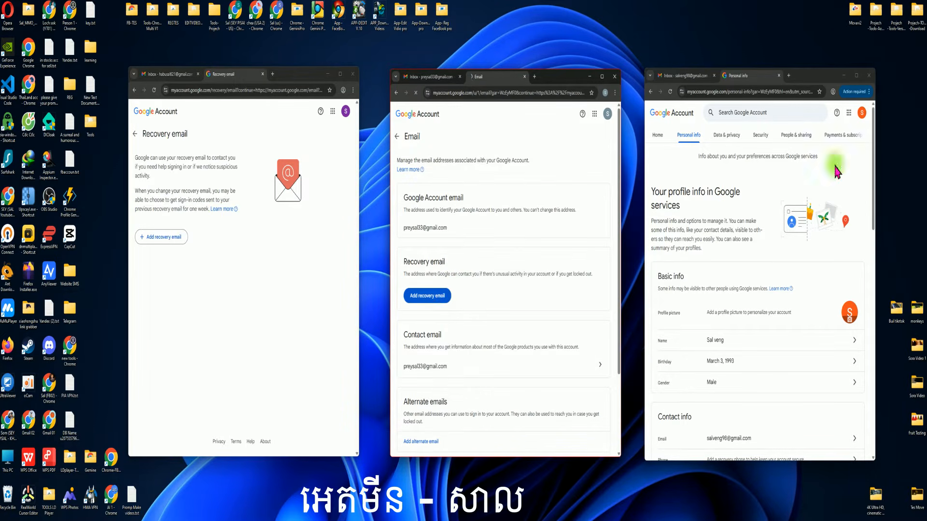
{"action": "scroll", "coordinate": [709, 347], "scroll_direction": "down", "scroll_amount": 3}
{"action": "left_click", "coordinate": [708, 344]}
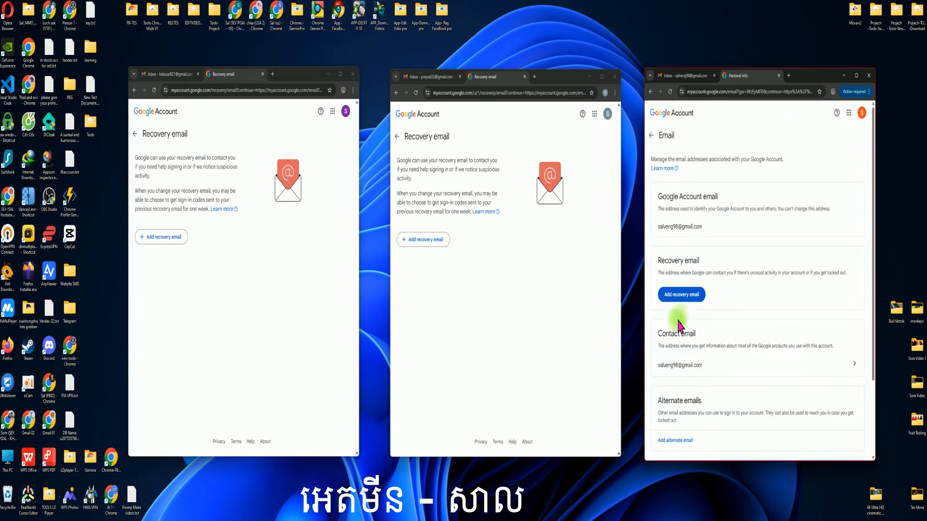
{"action": "left_click", "coordinate": [674, 297]}
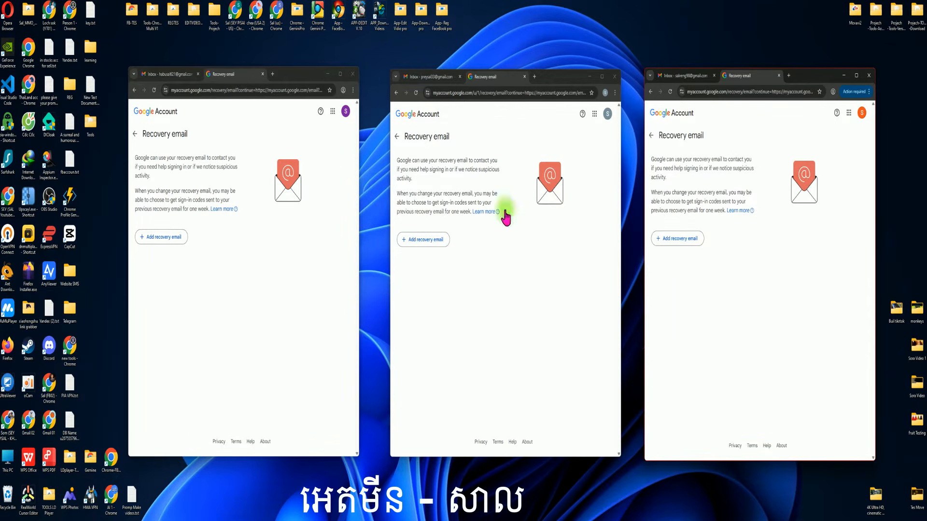
Bring up the recovery email setup form in all three account windows
{"action": "left_click", "coordinate": [169, 237]}
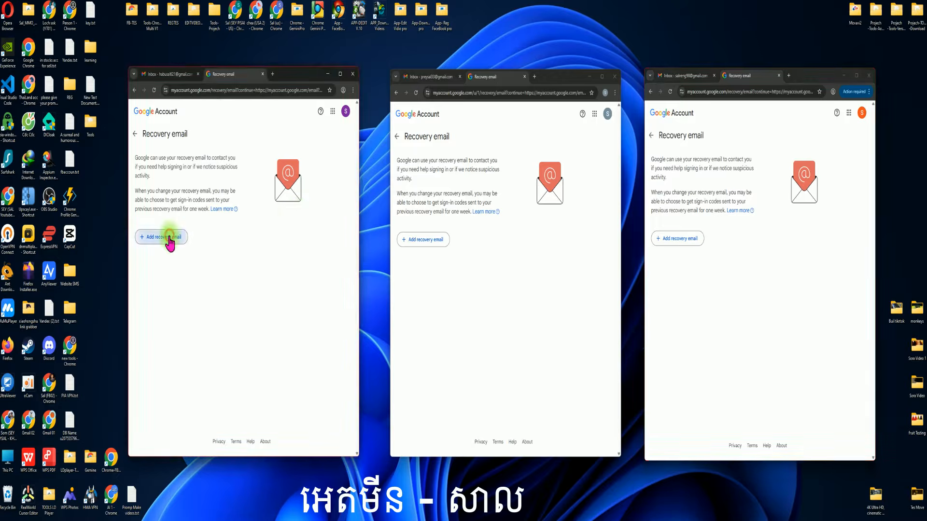
{"action": "left_click", "coordinate": [421, 240]}
{"action": "left_click", "coordinate": [671, 238]}
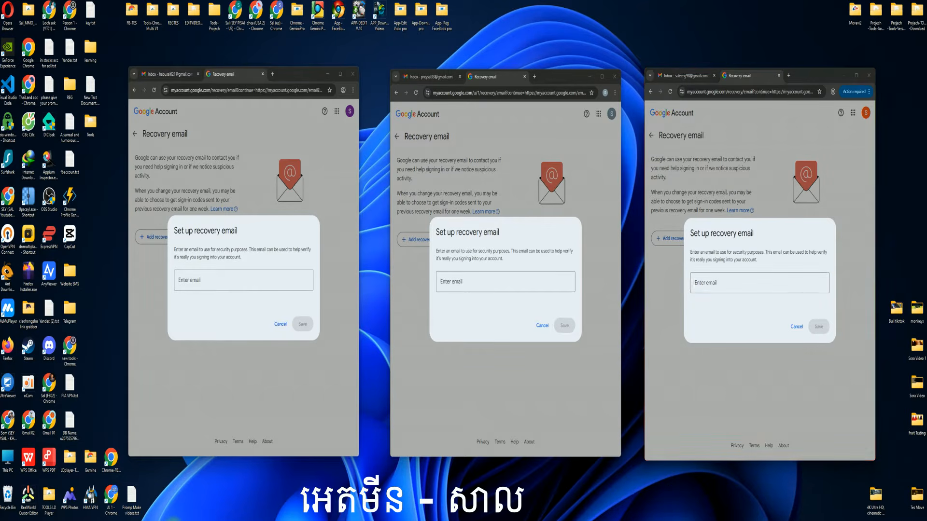
{"action": "key", "text": "ctrl+n"}
{"action": "key", "text": "ctrl+w"}
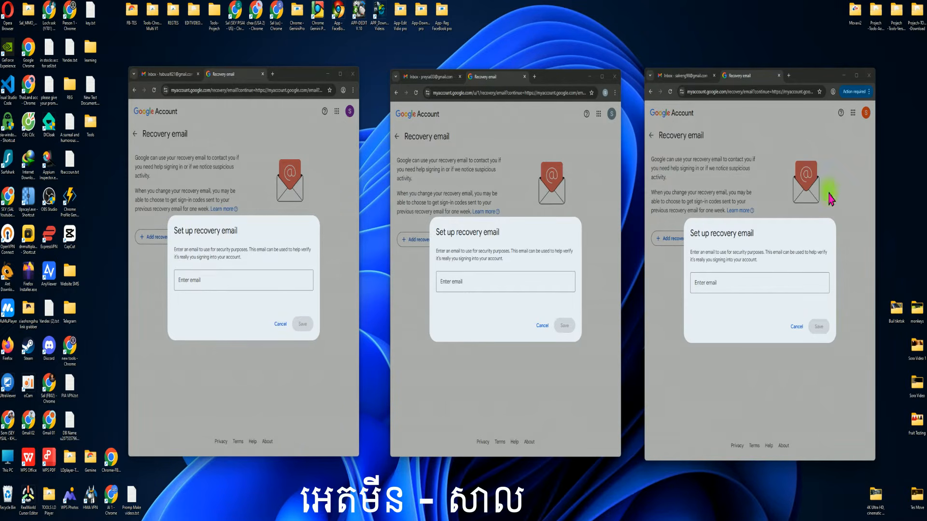
Paste the same recovery email address into the setup form of all three accounts
{"action": "left_click", "coordinate": [188, 280]}
{"action": "left_click", "coordinate": [199, 371]}
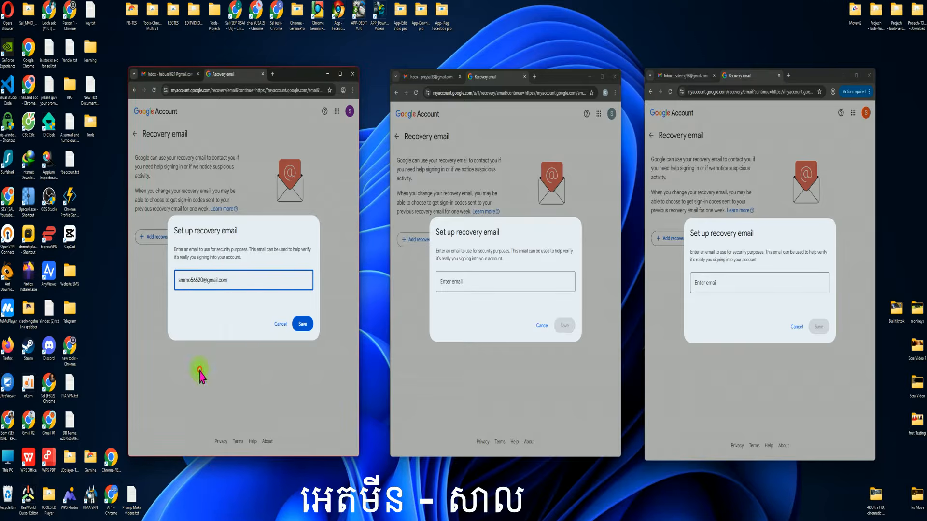
{"action": "left_click", "coordinate": [459, 282]}
{"action": "right_click", "coordinate": [459, 282]}
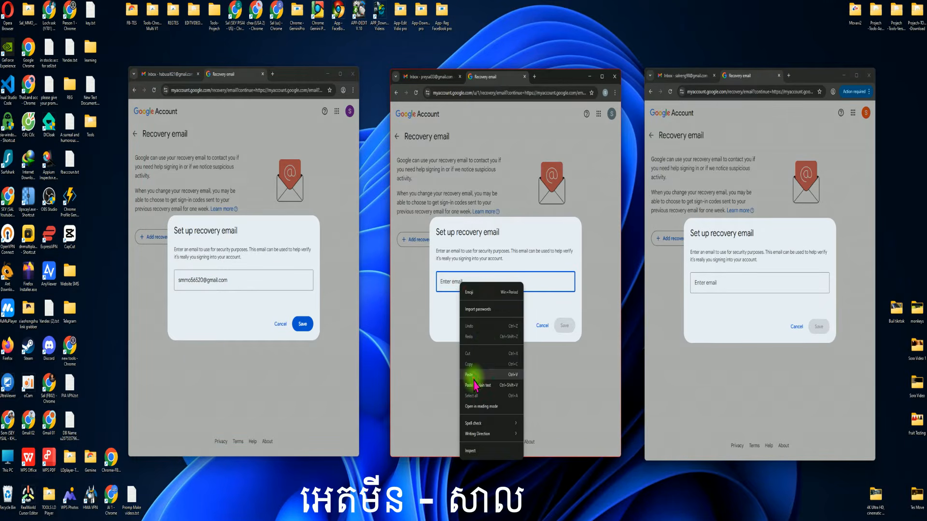
{"action": "left_click", "coordinate": [474, 379]}
{"action": "left_click", "coordinate": [713, 284]}
{"action": "right_click", "coordinate": [713, 283]}
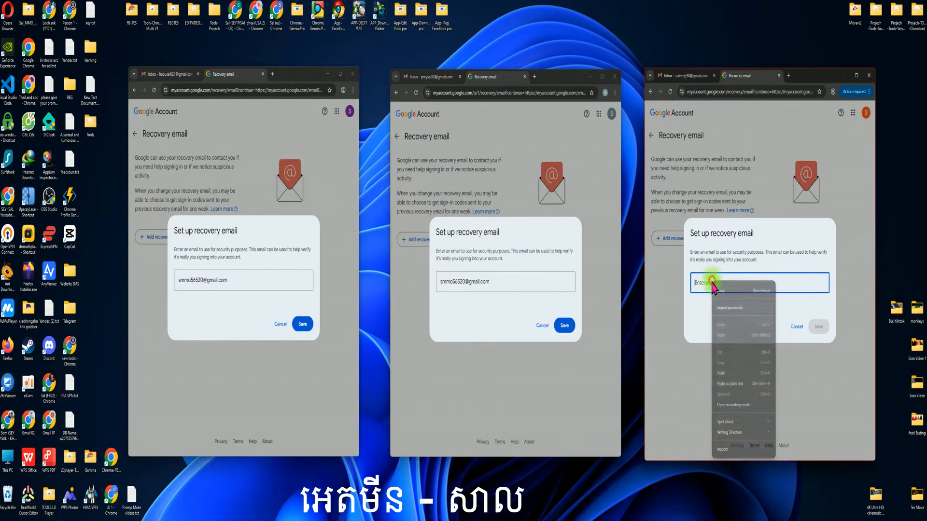
{"action": "left_click", "coordinate": [728, 380]}
Save the first account's recovery email and verify it with the emailed verification code
{"action": "left_click", "coordinate": [301, 325]}
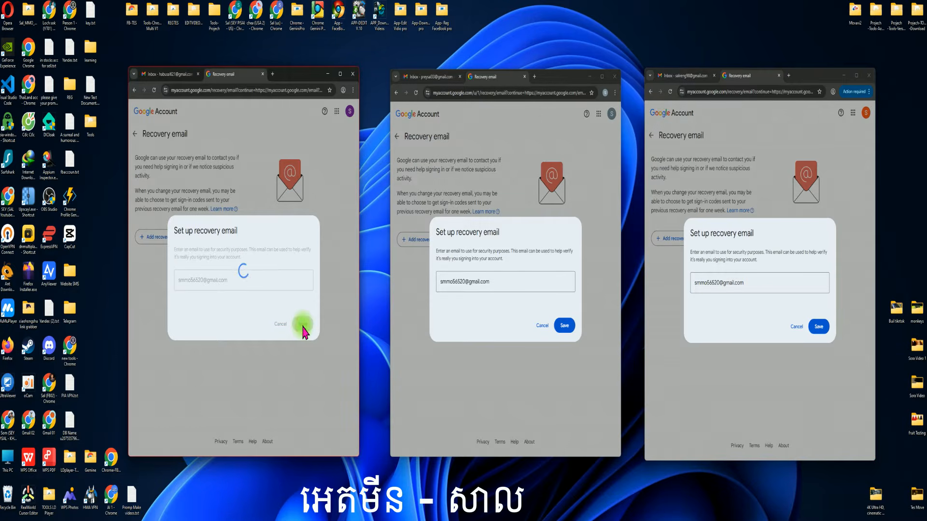
{"action": "left_click", "coordinate": [207, 286]}
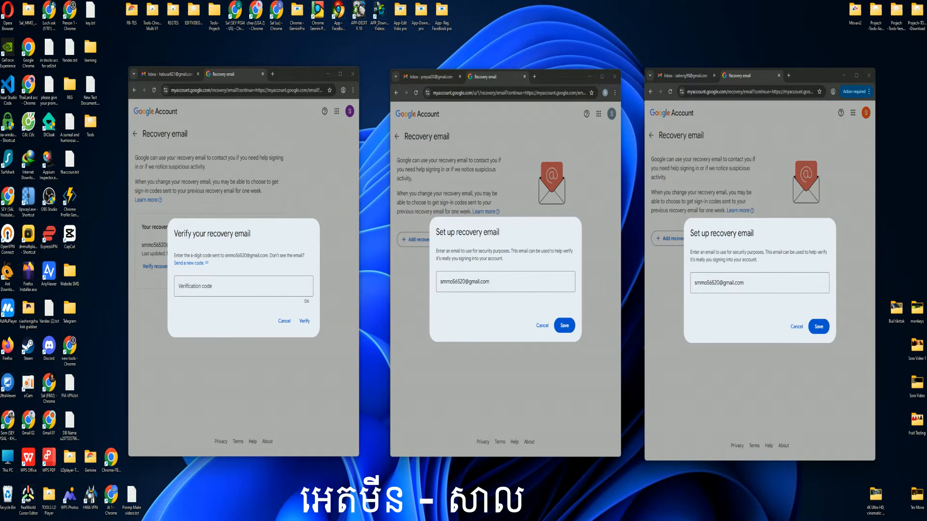
{"action": "left_click", "coordinate": [206, 287]}
{"action": "right_click", "coordinate": [199, 289]}
{"action": "left_click", "coordinate": [186, 290]}
{"action": "right_click", "coordinate": [191, 287]}
{"action": "left_click", "coordinate": [211, 379]}
{"action": "left_click", "coordinate": [302, 321]}
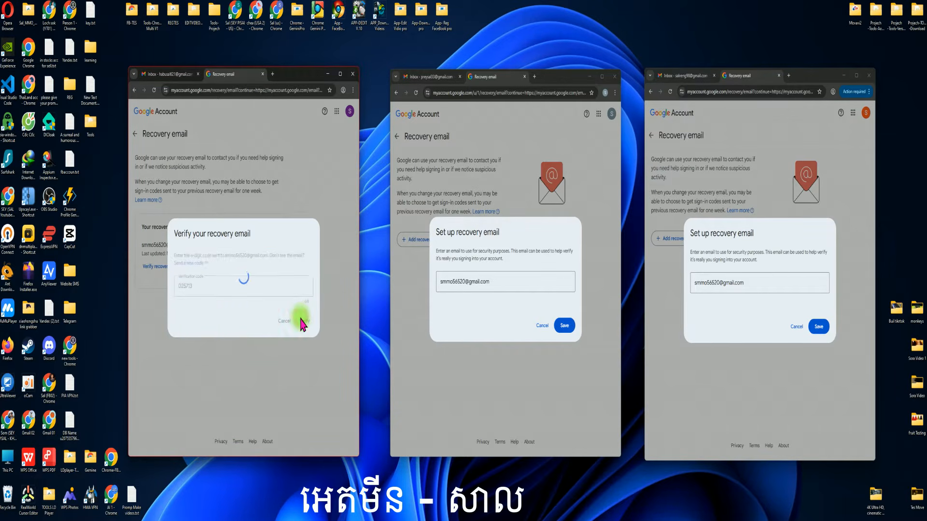
Save the second account's recovery email and verify it by pasting the emailed verification code
{"action": "left_click", "coordinate": [565, 326]}
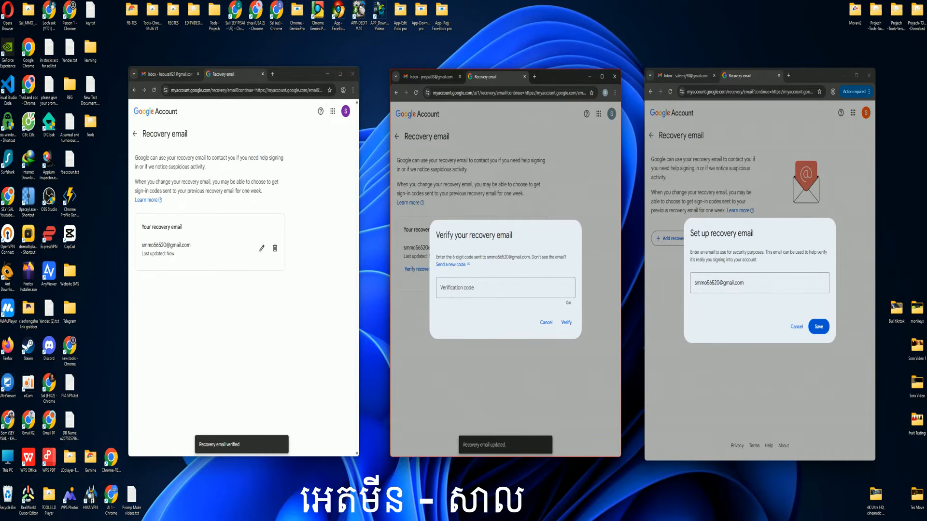
{"action": "key", "text": "alt+Tab"}
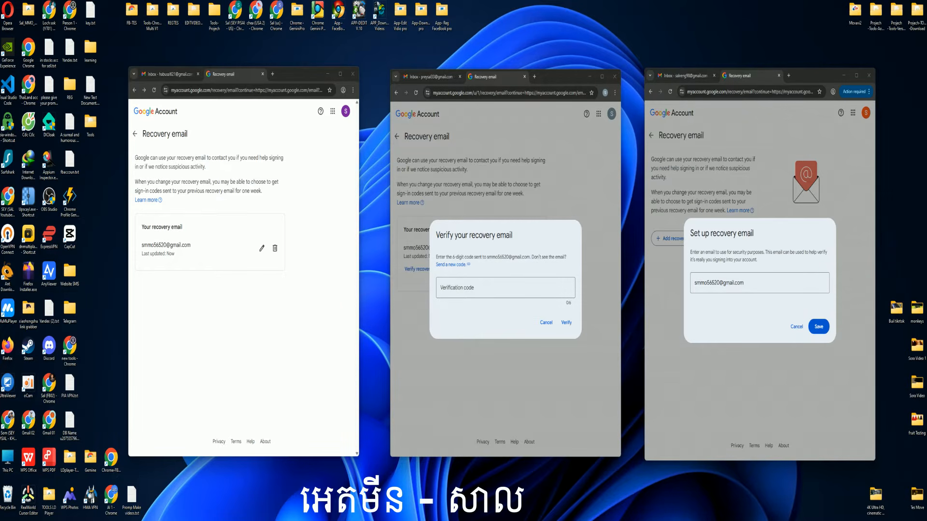
{"action": "left_click", "coordinate": [450, 285]}
{"action": "right_click", "coordinate": [448, 286]}
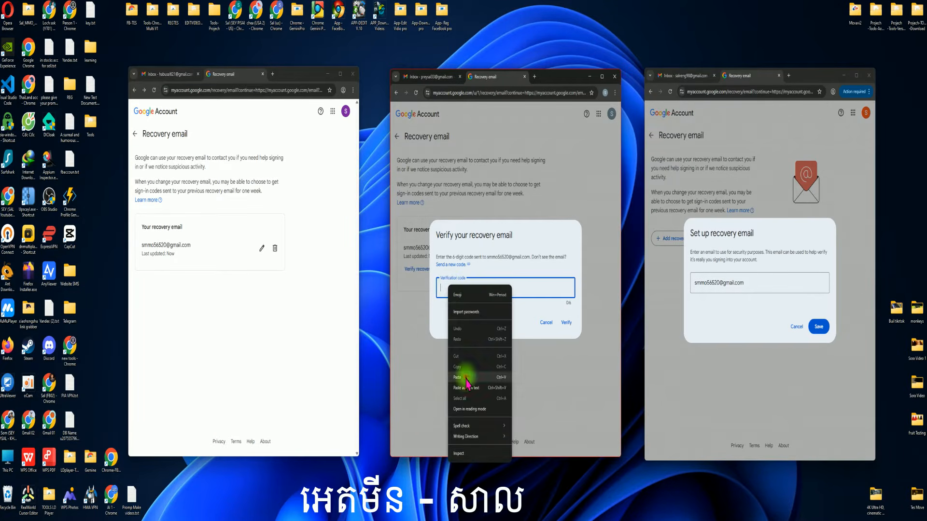
{"action": "left_click", "coordinate": [466, 378]}
{"action": "left_click", "coordinate": [566, 324]}
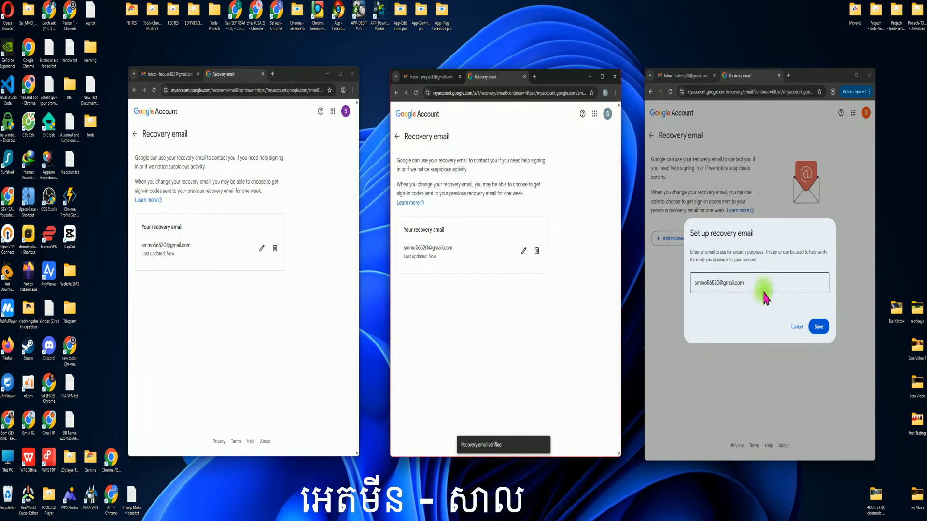
Save the third account's recovery email and verify it by pasting the emailed verification code
{"action": "left_click", "coordinate": [816, 327]}
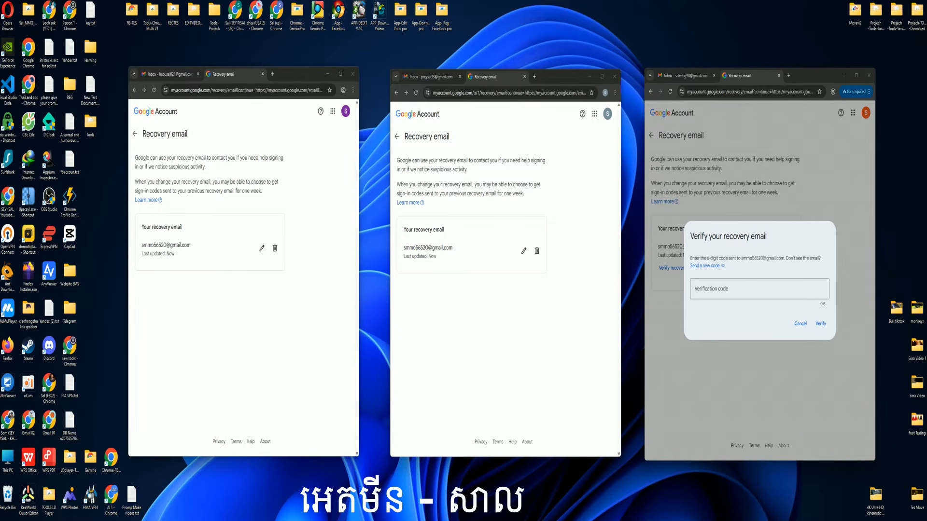
{"action": "left_click", "coordinate": [710, 287]}
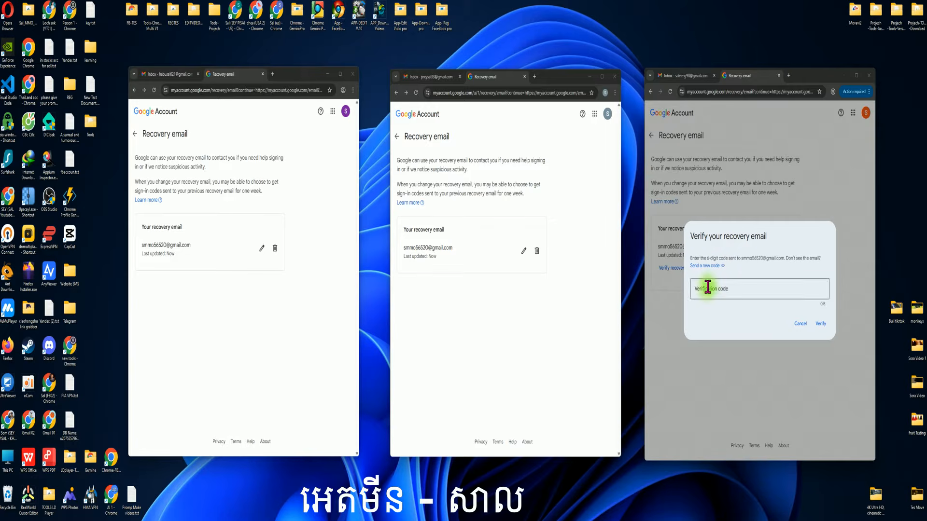
{"action": "right_click", "coordinate": [707, 289]}
{"action": "left_click", "coordinate": [719, 381]}
{"action": "left_click", "coordinate": [821, 323]}
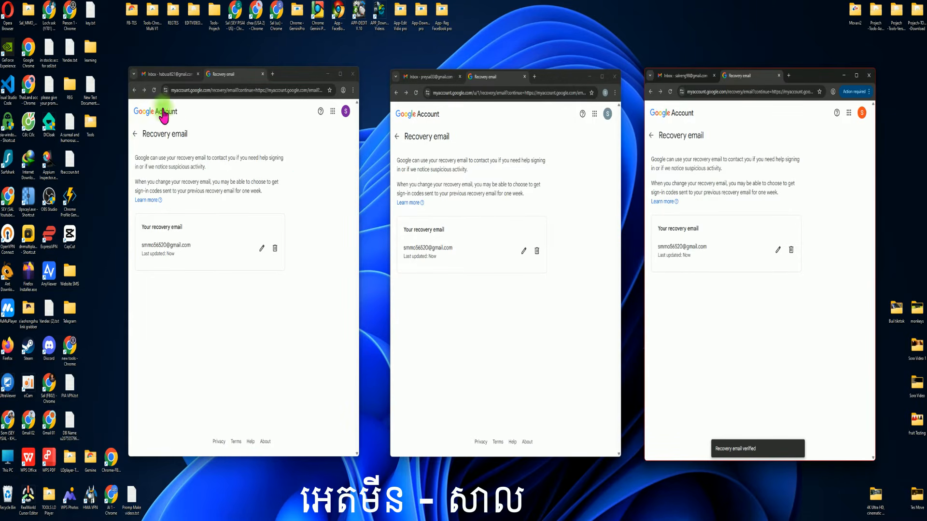
Review the Email page in all three accounts and return each one to Personal info
{"action": "left_click", "coordinate": [136, 135]}
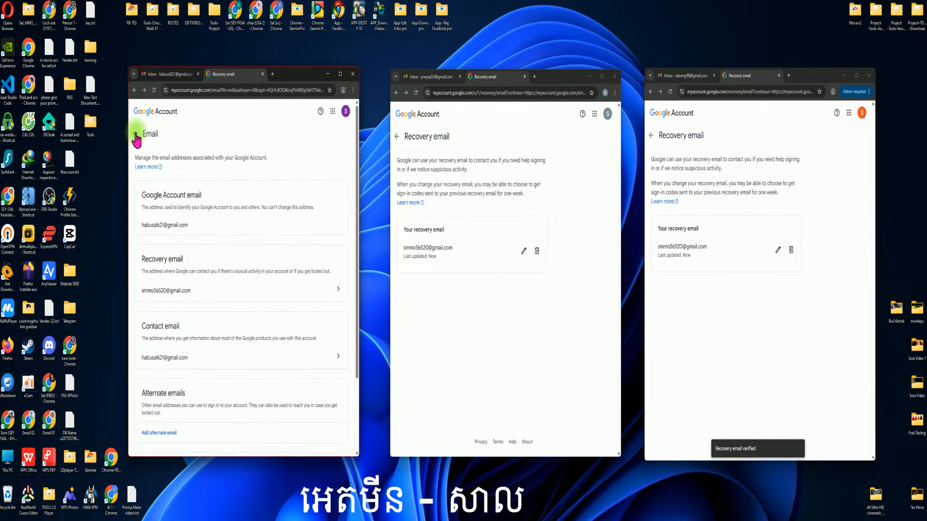
{"action": "left_click", "coordinate": [397, 137]}
{"action": "left_click", "coordinate": [652, 135]}
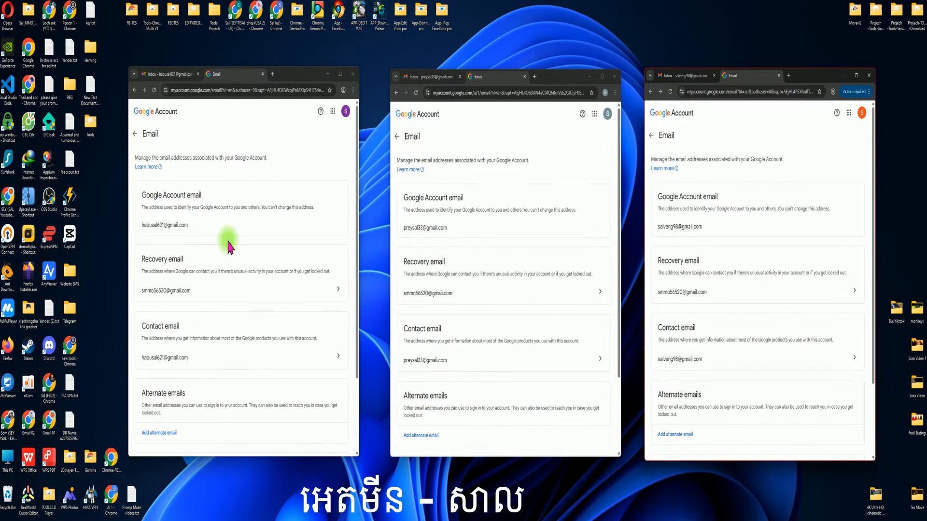
{"action": "scroll", "coordinate": [228, 246], "scroll_direction": "down", "scroll_amount": 2}
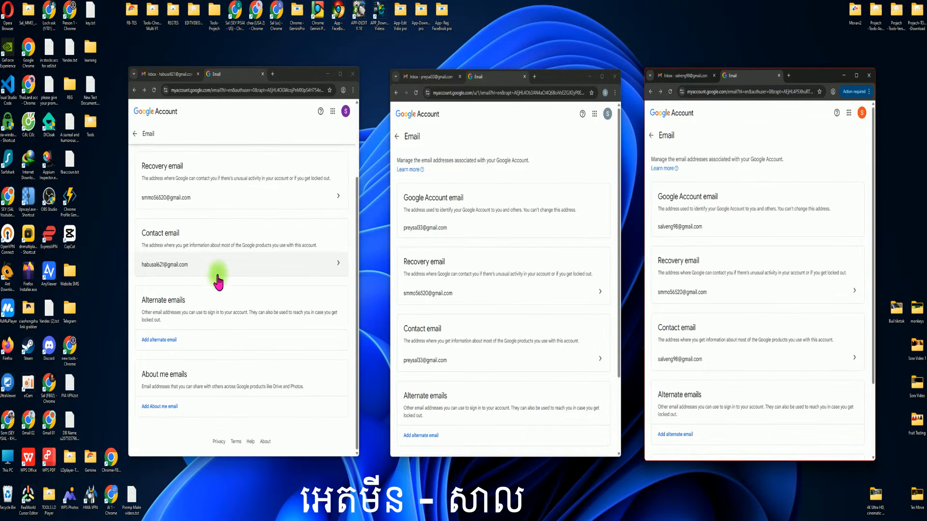
{"action": "scroll", "coordinate": [218, 279], "scroll_direction": "up", "scroll_amount": 2}
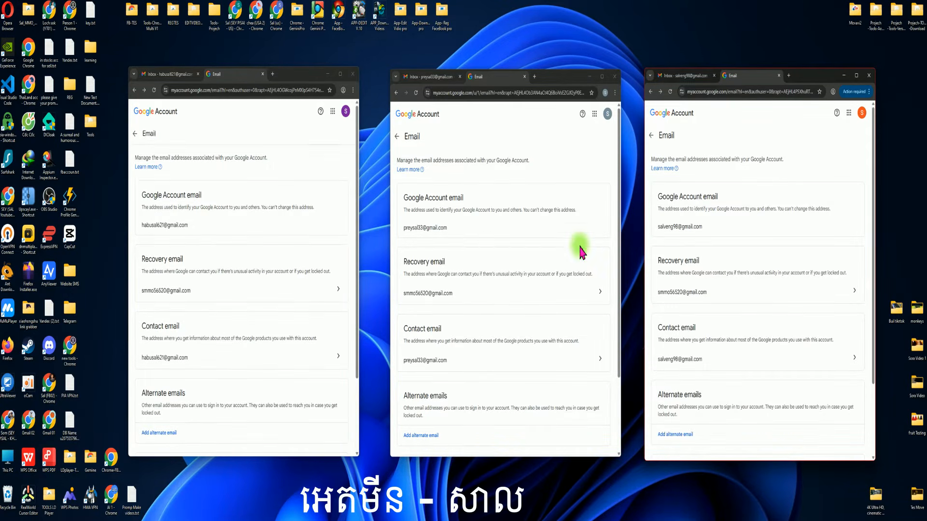
{"action": "left_click", "coordinate": [135, 134]}
{"action": "left_click", "coordinate": [396, 136]}
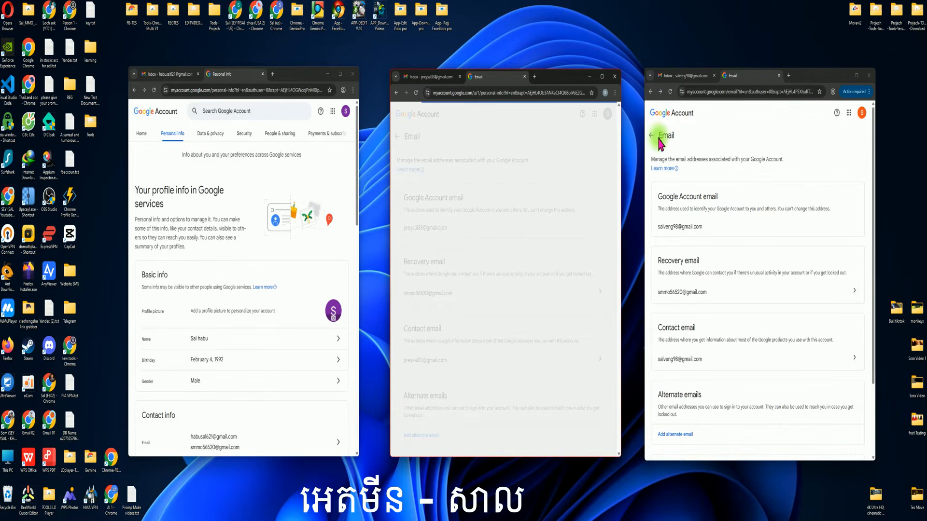
{"action": "left_click", "coordinate": [652, 135]}
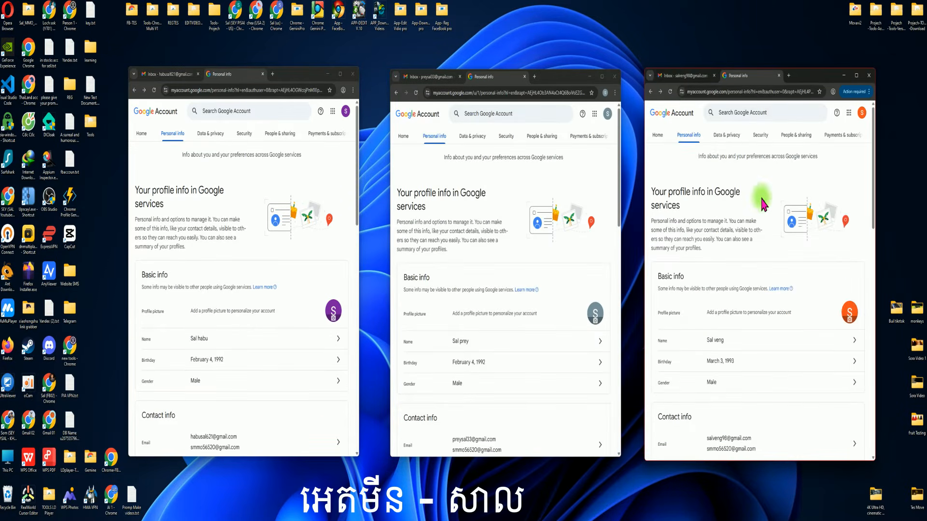
Open the Security page in all three Google account windows
{"action": "left_click", "coordinate": [504, 137]}
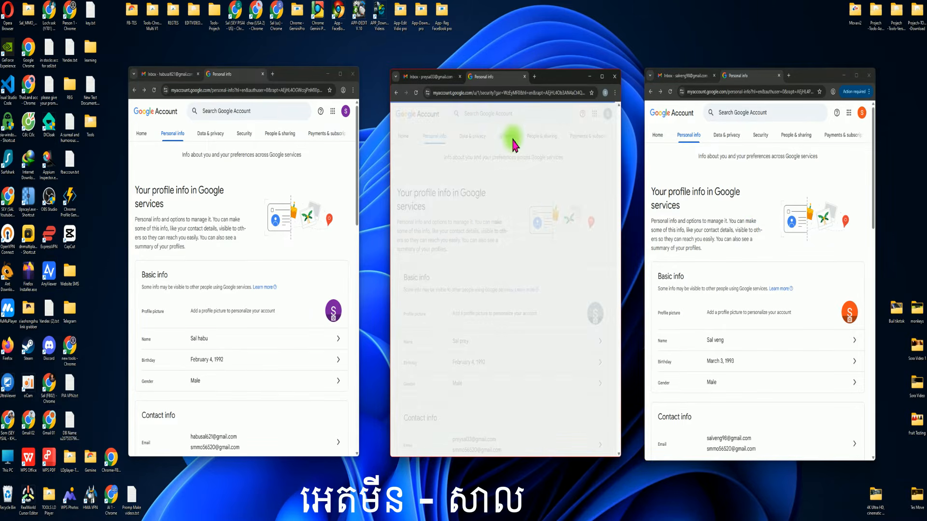
{"action": "left_click", "coordinate": [244, 135]}
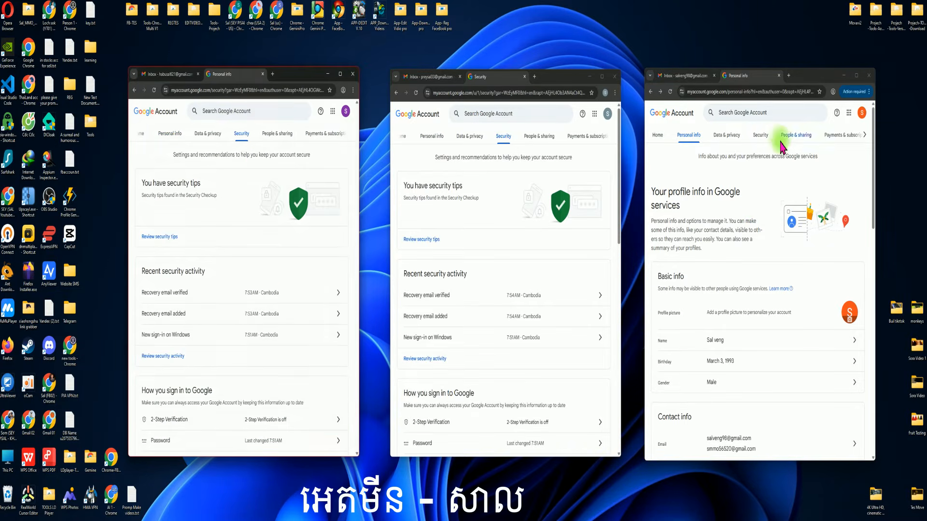
{"action": "left_click", "coordinate": [759, 137]}
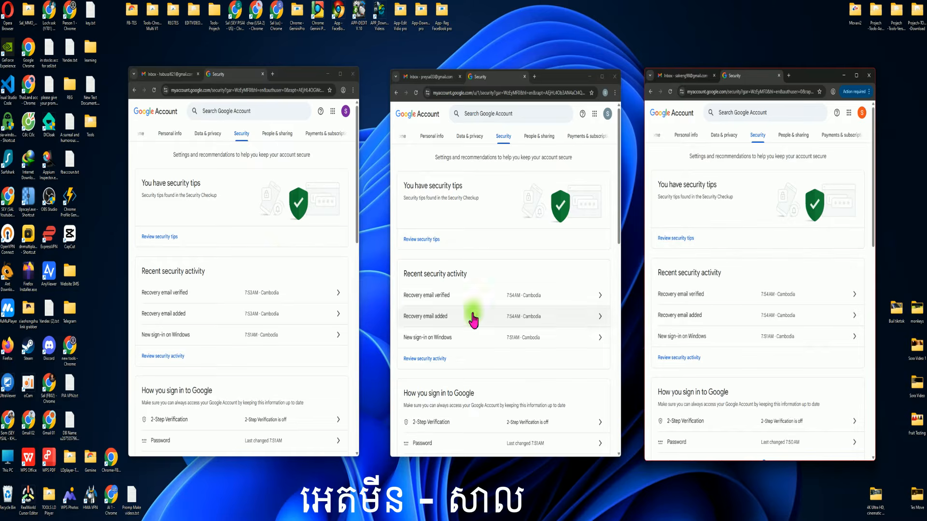
Open the Authenticator app page from the sign-in options in all three Google account windows
{"action": "scroll", "coordinate": [271, 244], "scroll_direction": "down", "scroll_amount": 4}
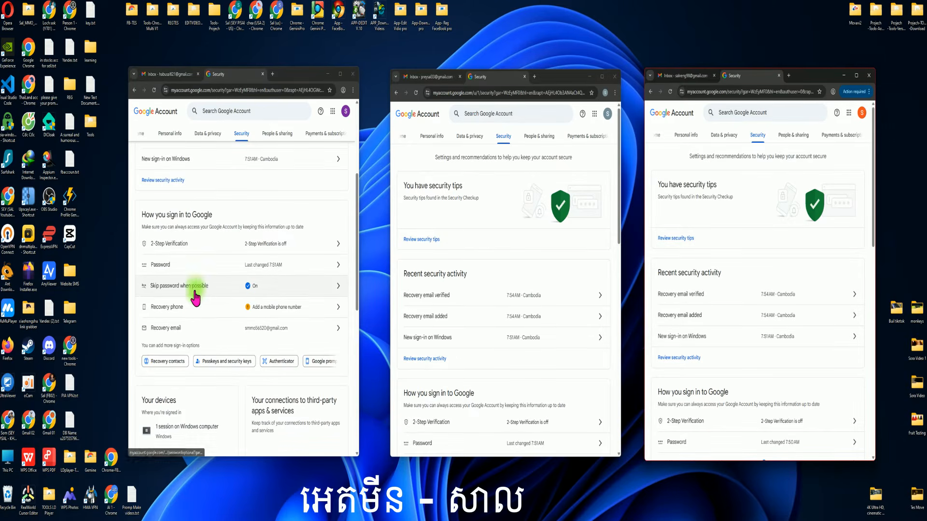
{"action": "scroll", "coordinate": [184, 299], "scroll_direction": "down", "scroll_amount": 3}
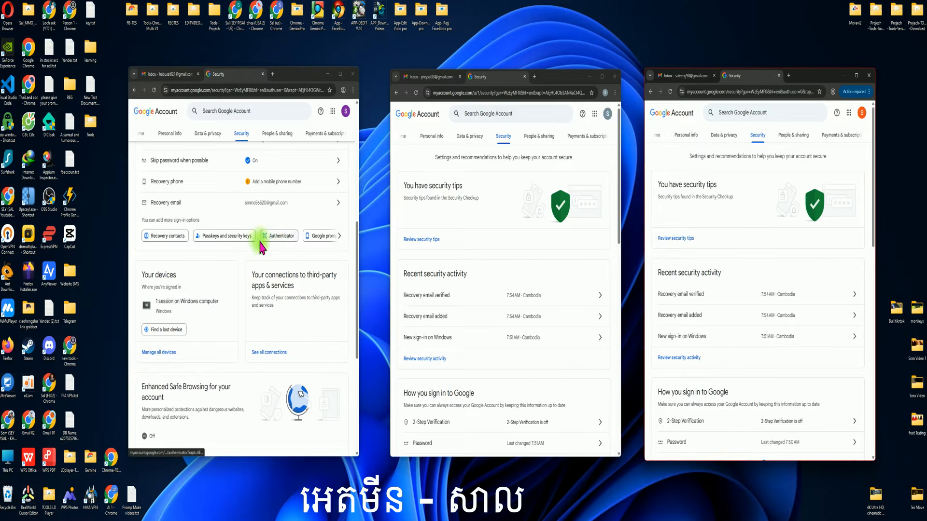
{"action": "left_click", "coordinate": [274, 242]}
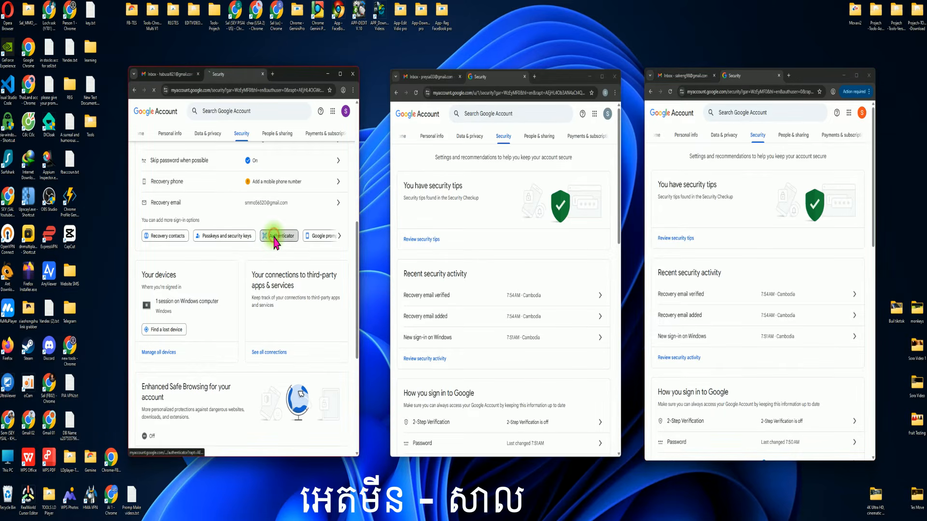
{"action": "scroll", "coordinate": [555, 254], "scroll_direction": "down", "scroll_amount": 5}
{"action": "left_click", "coordinate": [534, 288]}
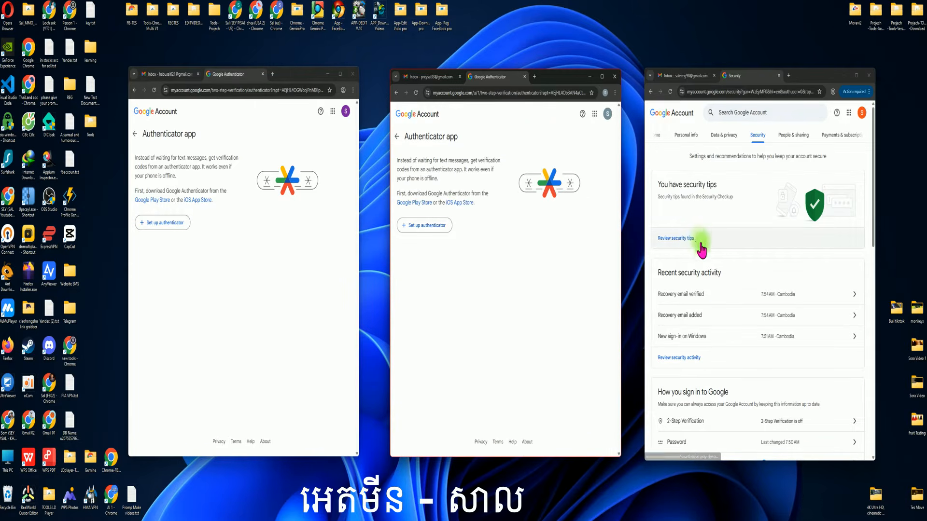
{"action": "scroll", "coordinate": [714, 321], "scroll_direction": "down", "scroll_amount": 3}
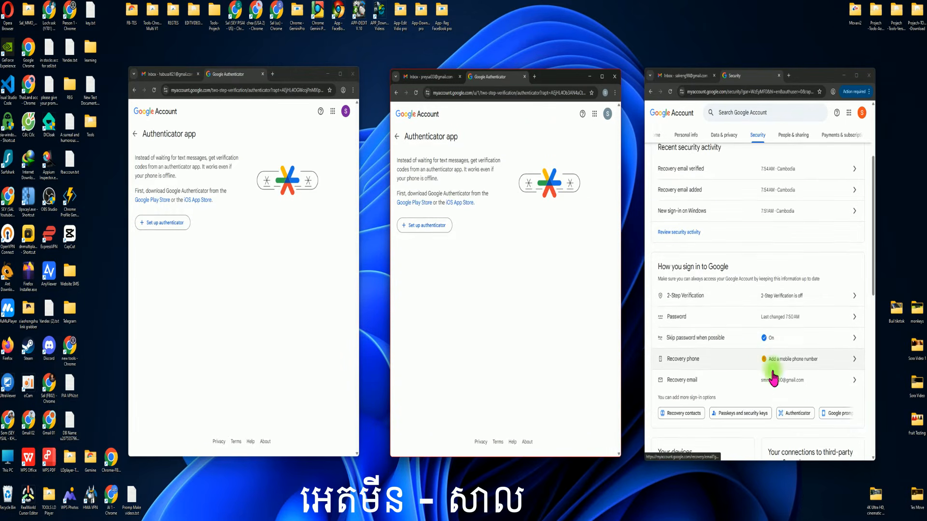
{"action": "left_click", "coordinate": [798, 414]}
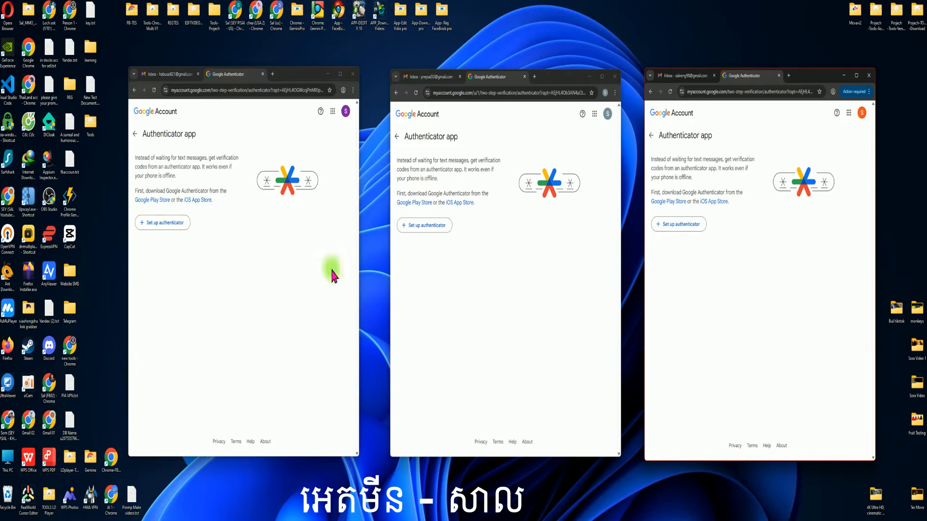
Start the authenticator setup in each of the three accounts to show its QR code
{"action": "left_click", "coordinate": [152, 223]}
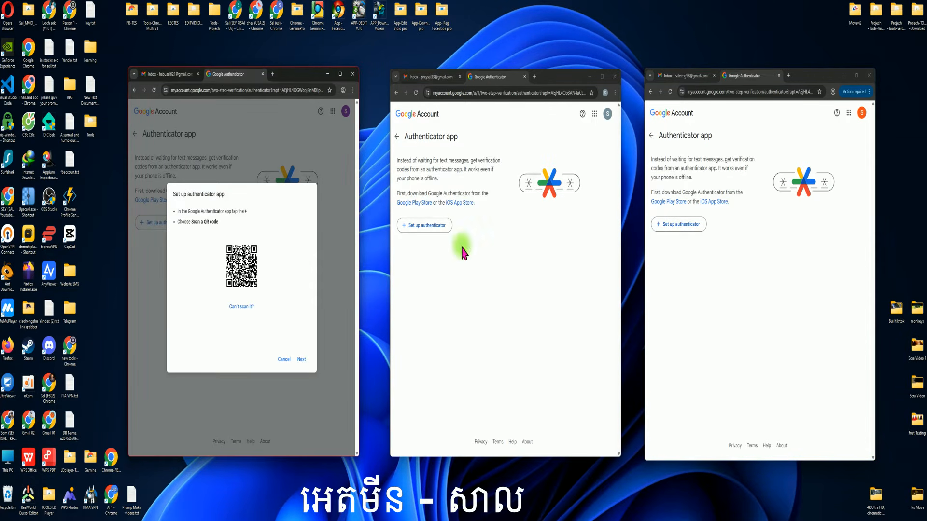
{"action": "left_click", "coordinate": [440, 228]}
{"action": "left_click", "coordinate": [681, 225]}
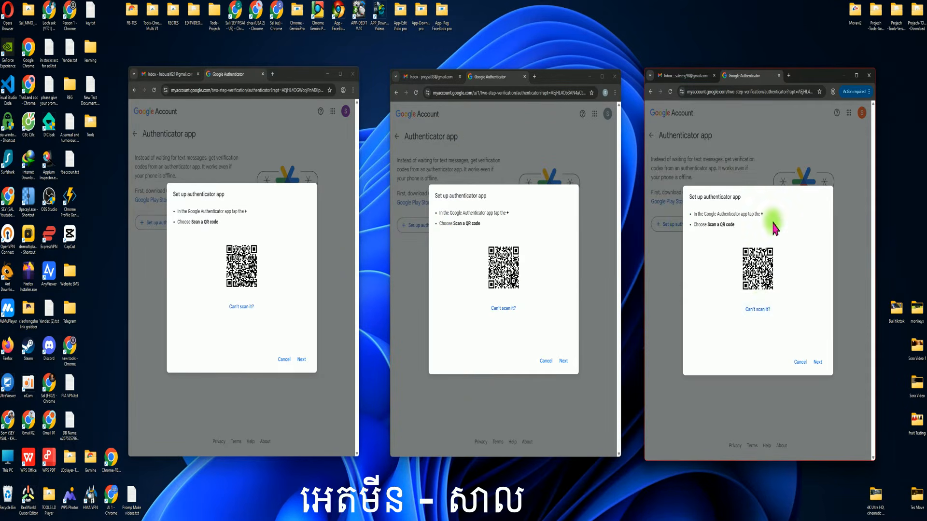
Reveal the first account's text setup key instead of the QR code and copy it
{"action": "left_click", "coordinate": [242, 309]}
{"action": "left_click", "coordinate": [302, 360]}
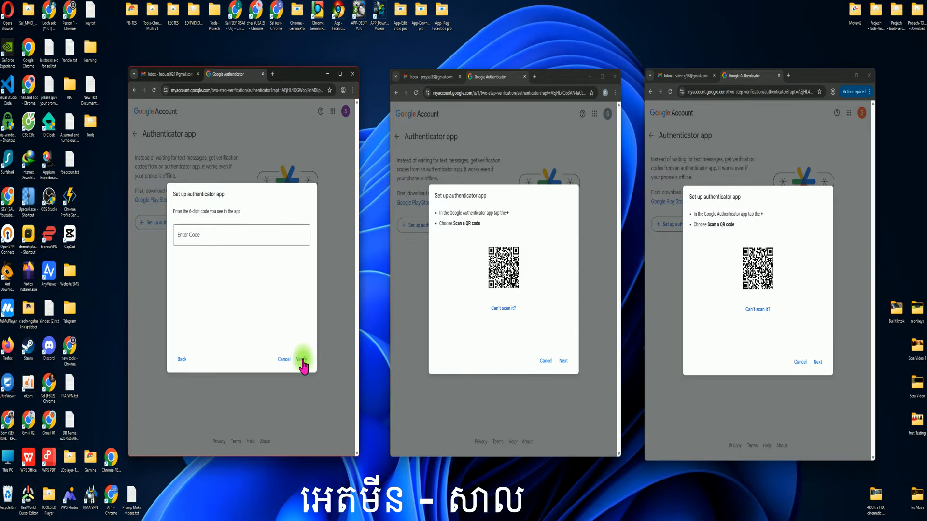
{"action": "left_click", "coordinate": [241, 244]}
{"action": "left_click", "coordinate": [179, 360]}
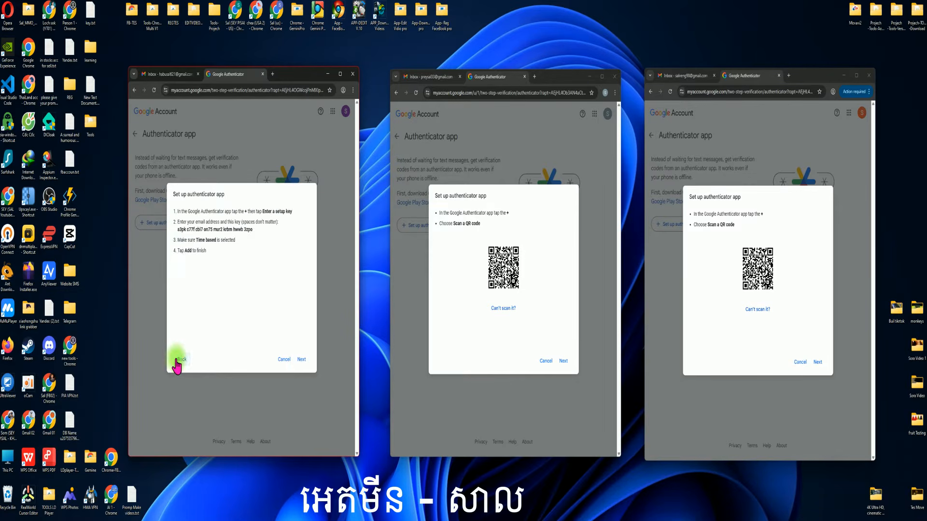
{"action": "left_click_drag", "start_coordinate": [242, 230], "coordinate": [177, 230]}
{"action": "right_click", "coordinate": [202, 231]}
{"action": "left_click", "coordinate": [215, 242]}
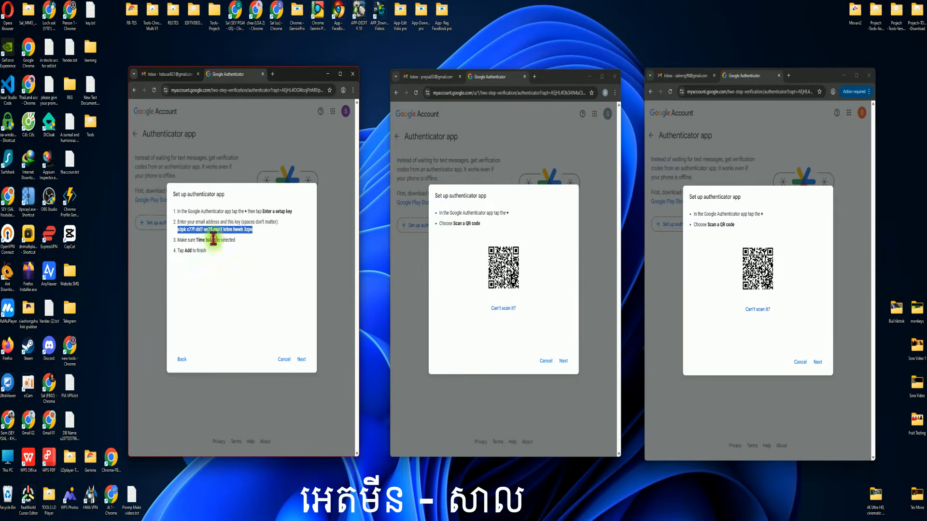
Open the 2fa.cn site in a new browser tab and paste the first account's setup key as the 2FA secret
{"action": "left_click", "coordinate": [272, 74]}
{"action": "left_click", "coordinate": [225, 208]}
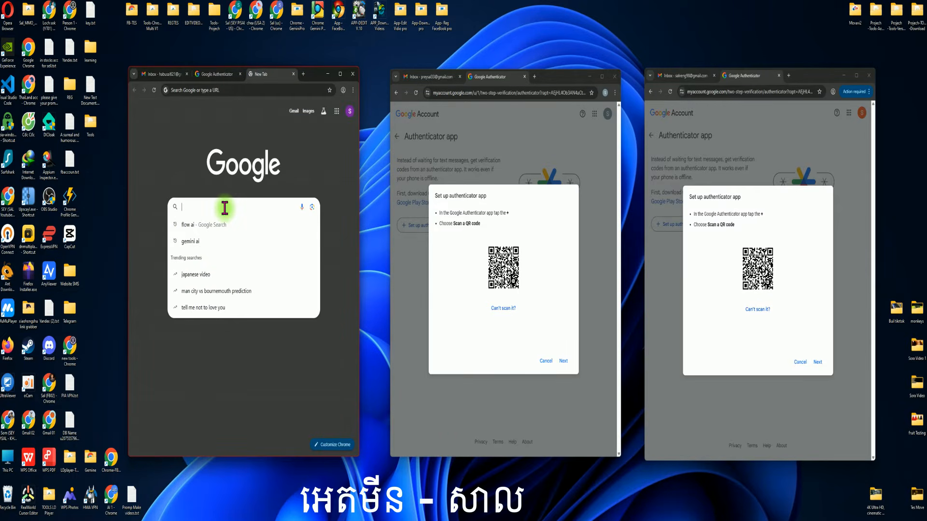
{"action": "type", "text": "2"}
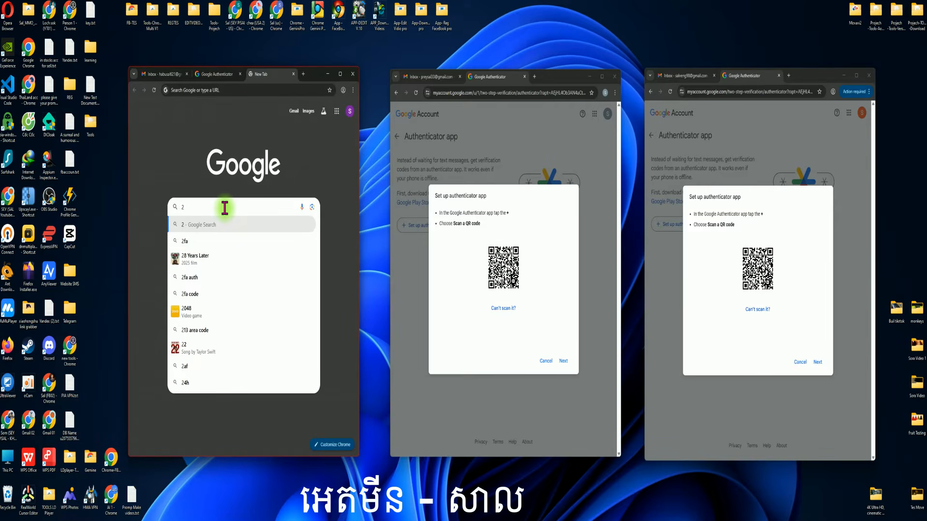
{"action": "left_click", "coordinate": [207, 241]}
{"action": "left_click", "coordinate": [151, 192]}
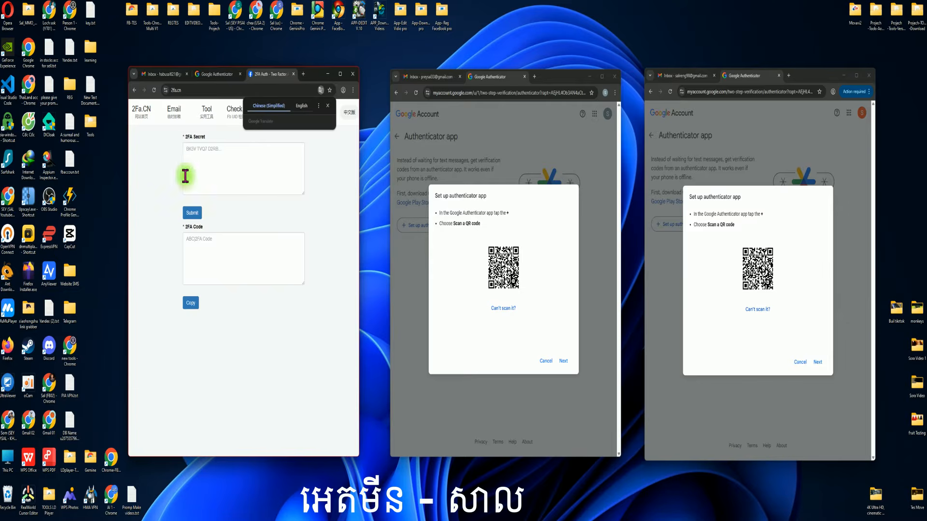
{"action": "right_click", "coordinate": [195, 154]}
{"action": "left_click", "coordinate": [206, 227]}
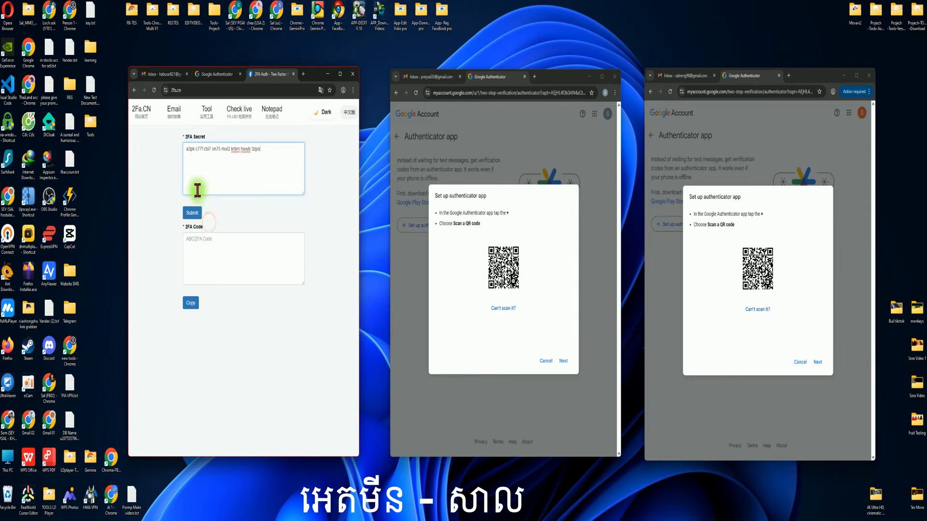
Generate and copy the 2FA code, enter it in the first account's authenticator setup and verify it
{"action": "left_click_drag", "start_coordinate": [287, 241], "coordinate": [270, 240]}
{"action": "right_click", "coordinate": [273, 239]}
{"action": "left_click", "coordinate": [285, 277]}
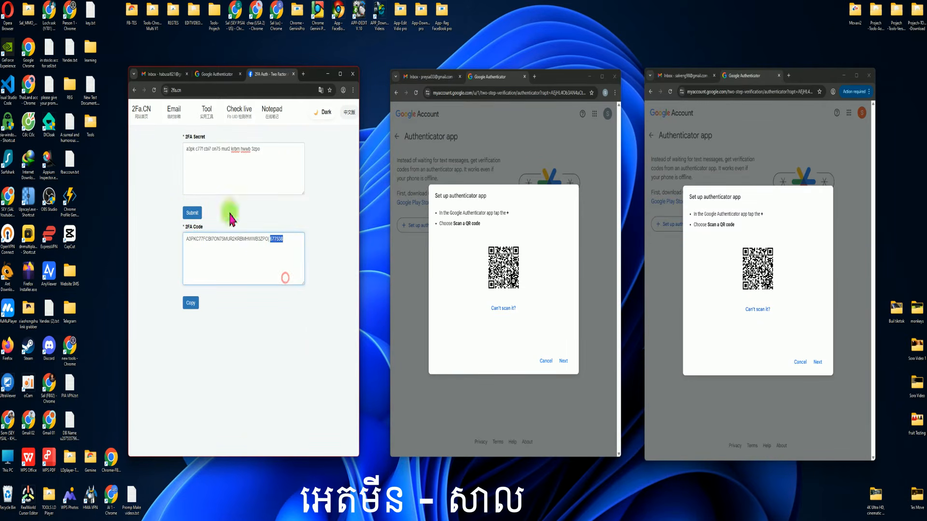
{"action": "left_click", "coordinate": [209, 74]}
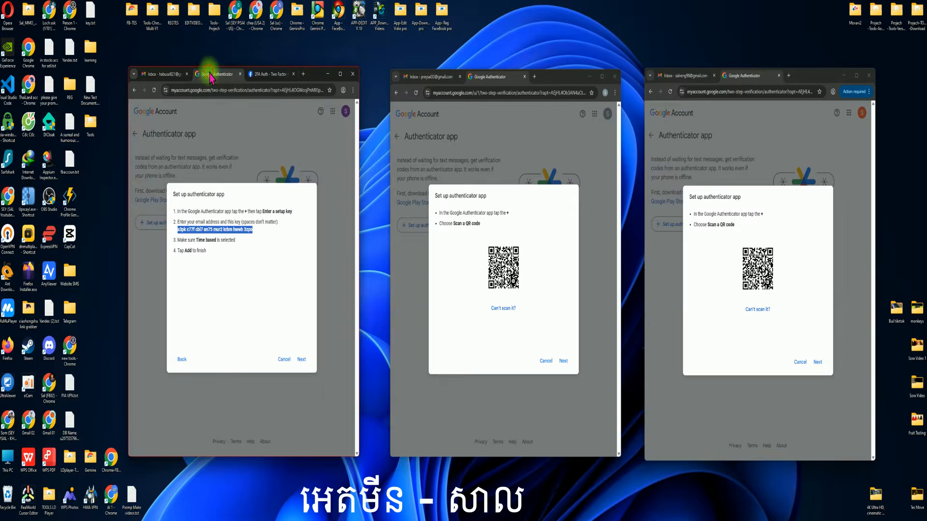
{"action": "left_click", "coordinate": [300, 359]}
{"action": "right_click", "coordinate": [196, 234]}
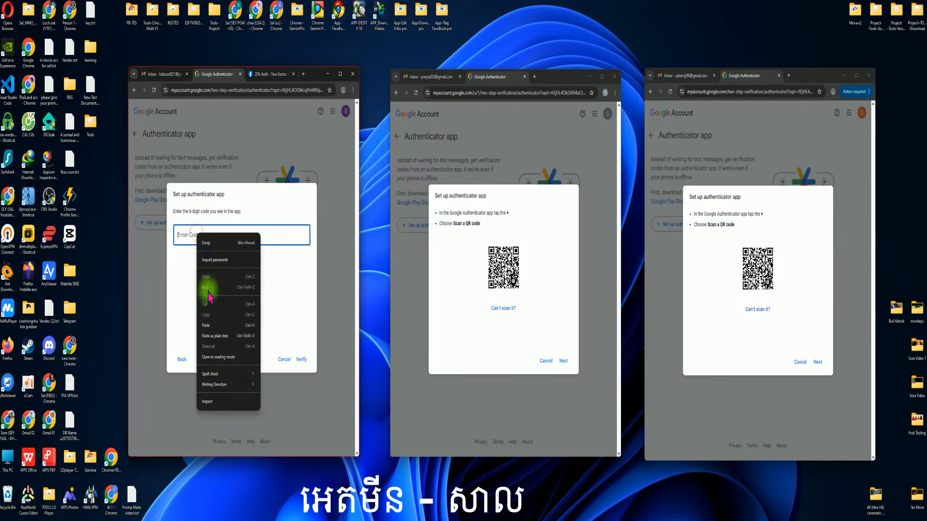
{"action": "left_click", "coordinate": [209, 325]}
{"action": "left_click", "coordinate": [302, 361]}
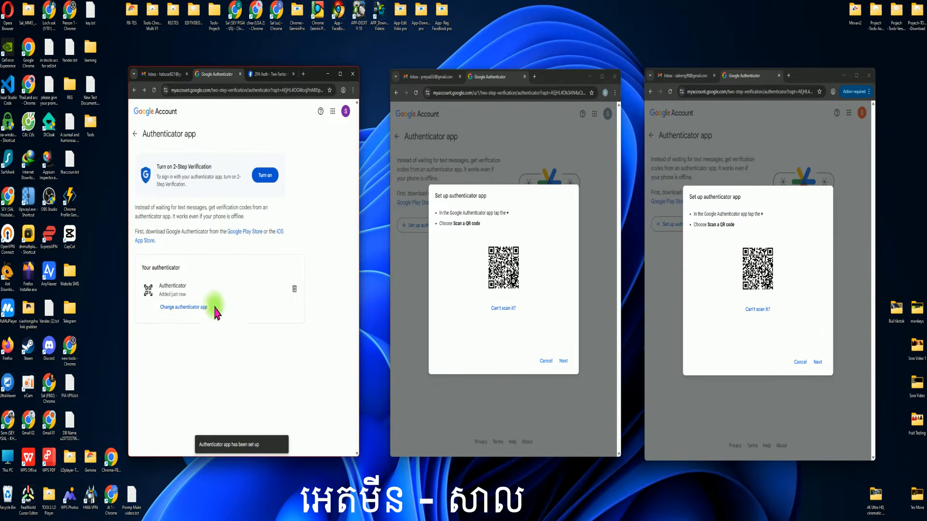
Copy the first account's 2FA secret again from the 2fa.cn page
{"action": "left_click", "coordinate": [266, 74]}
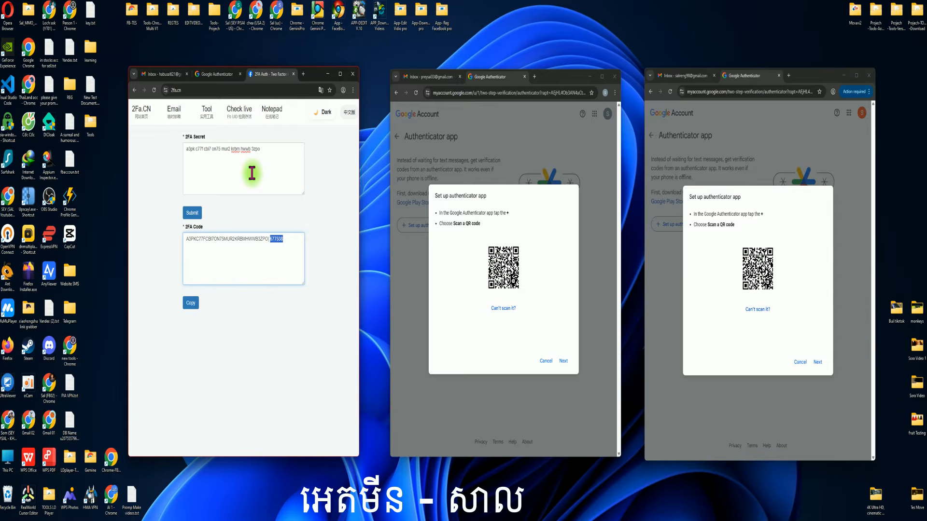
{"action": "triple_click", "coordinate": [265, 149]}
{"action": "right_click", "coordinate": [234, 149]}
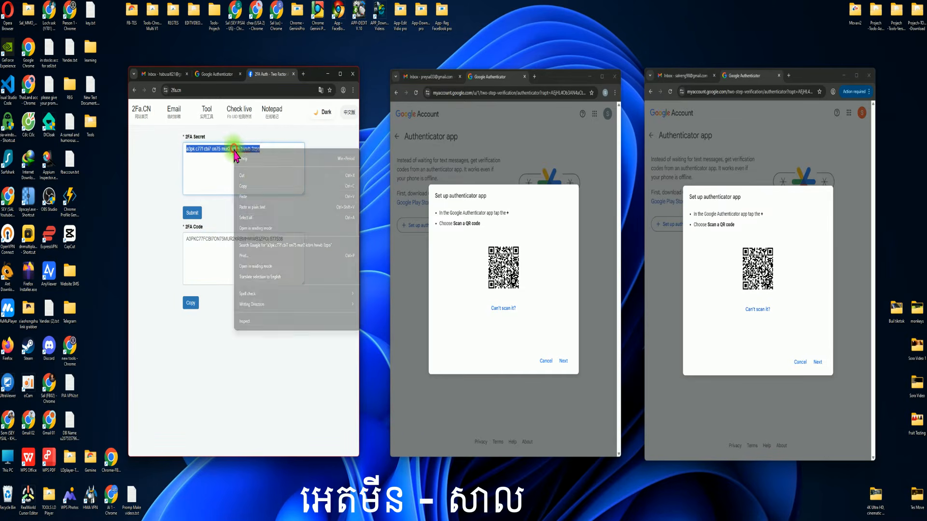
{"action": "left_click", "coordinate": [246, 183]}
Check the Authenticator entry in the first account's sign-in settings and return to the Security page
{"action": "left_click", "coordinate": [218, 73]}
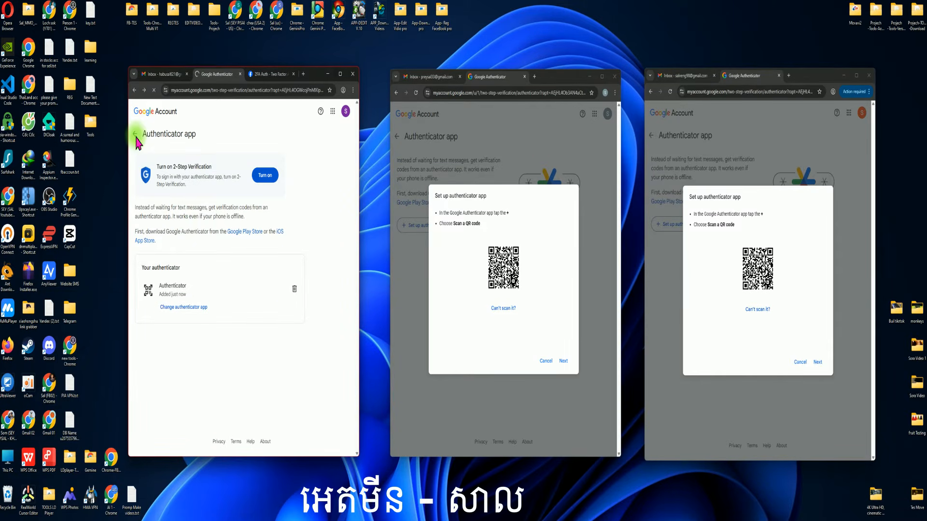
{"action": "scroll", "coordinate": [223, 333], "scroll_direction": "down", "scroll_amount": 4}
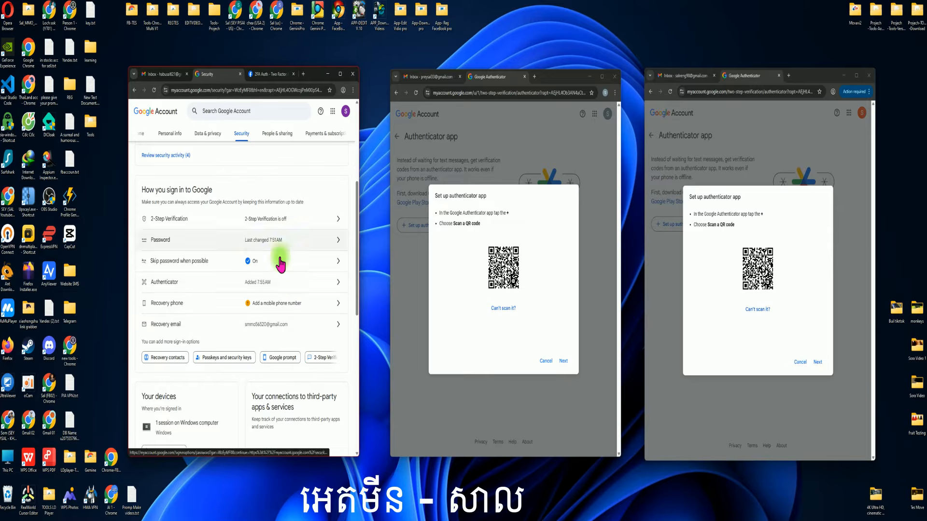
{"action": "left_click", "coordinate": [281, 283]}
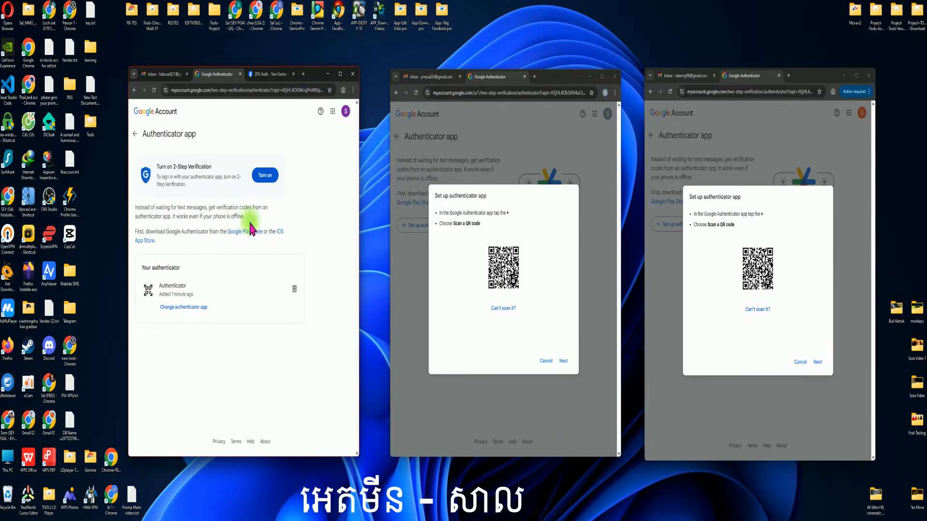
{"action": "left_click", "coordinate": [136, 136]}
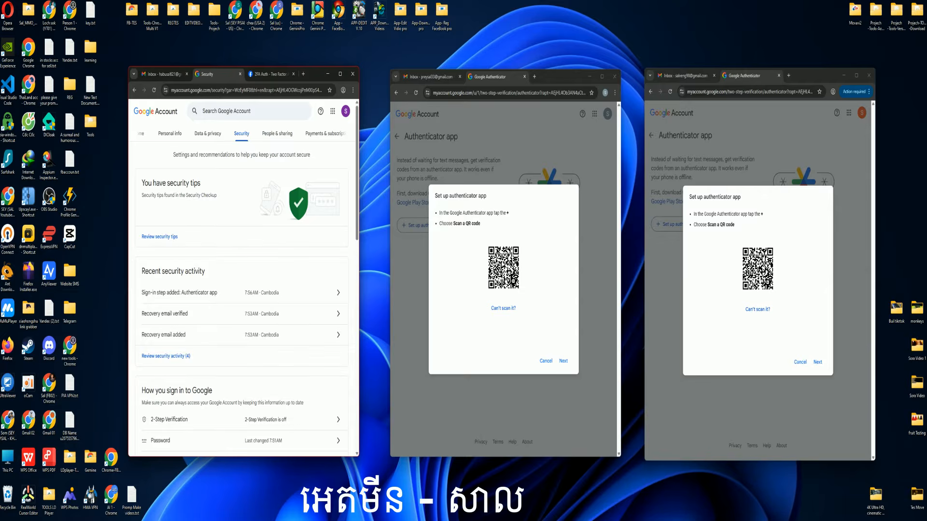
Create an RTF file named gmail.com.rtf on the desktop and open it in Notepad just once
{"action": "right_click", "coordinate": [97, 323]}
{"action": "mouse_move", "coordinate": [111, 387]}
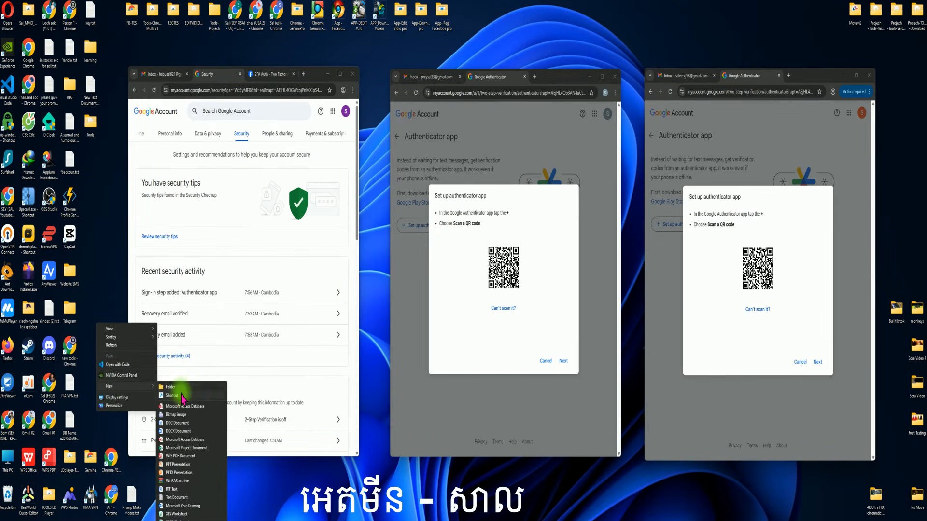
{"action": "left_click", "coordinate": [187, 490]}
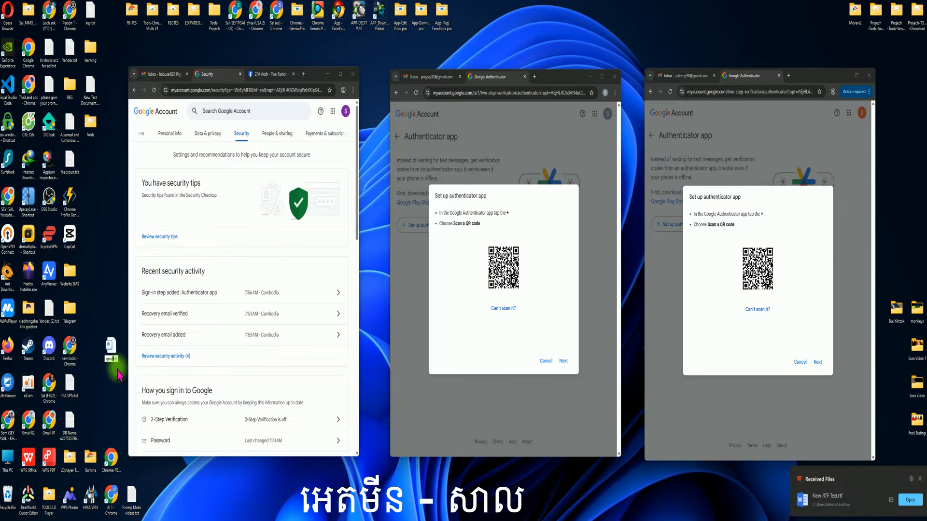
{"action": "left_click", "coordinate": [107, 389]}
{"action": "double_click", "coordinate": [111, 345]}
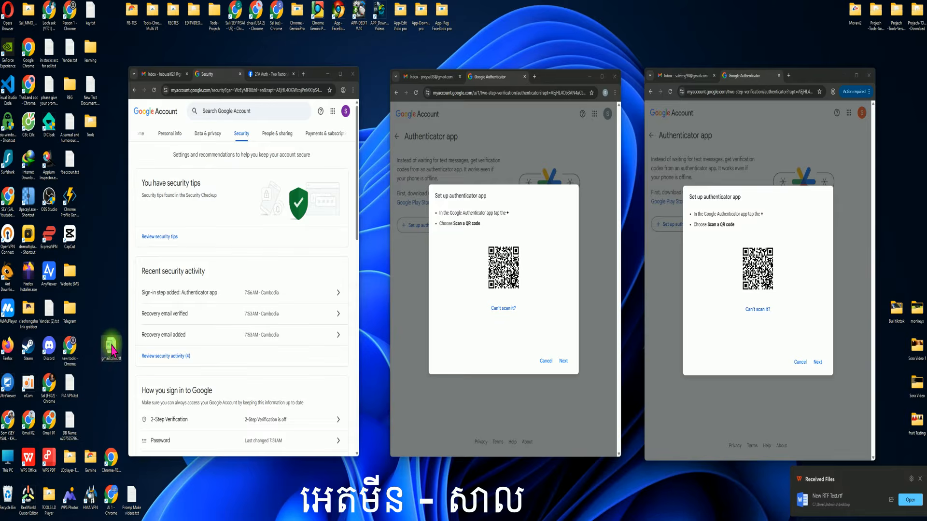
{"action": "scroll", "coordinate": [434, 295], "scroll_direction": "down", "scroll_amount": 5}
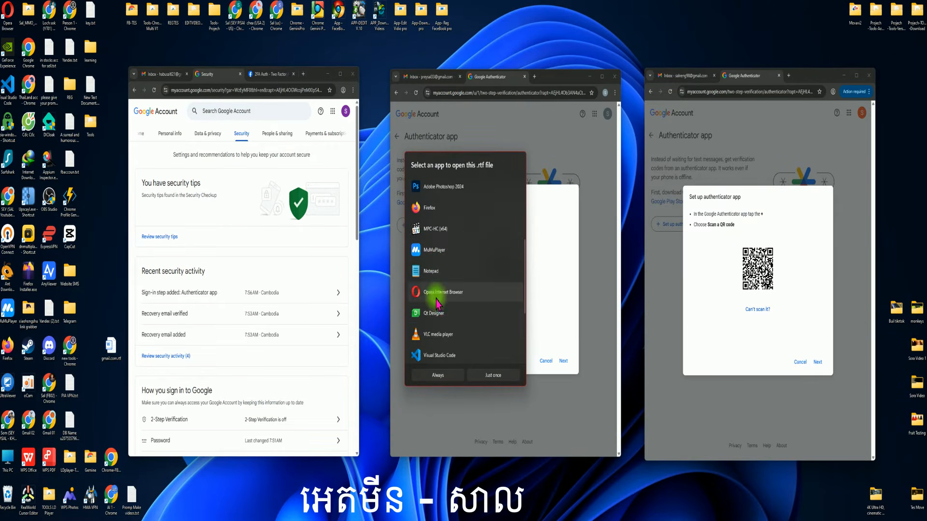
{"action": "left_click", "coordinate": [432, 269]}
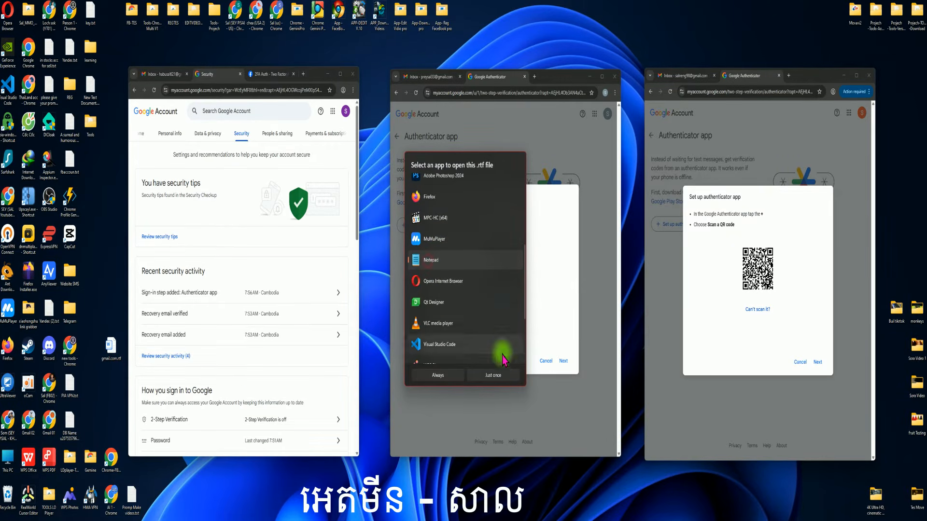
{"action": "left_click", "coordinate": [500, 376]}
Record the first account's authenticator secret in the note with the label "2fa :" in front
{"action": "right_click", "coordinate": [73, 150]}
{"action": "left_click", "coordinate": [89, 203]}
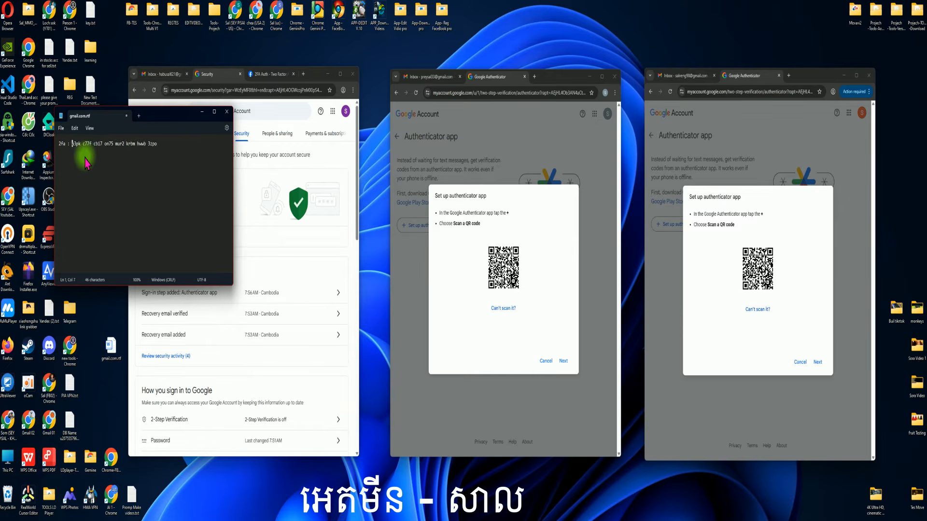
{"action": "left_click", "coordinate": [179, 143]}
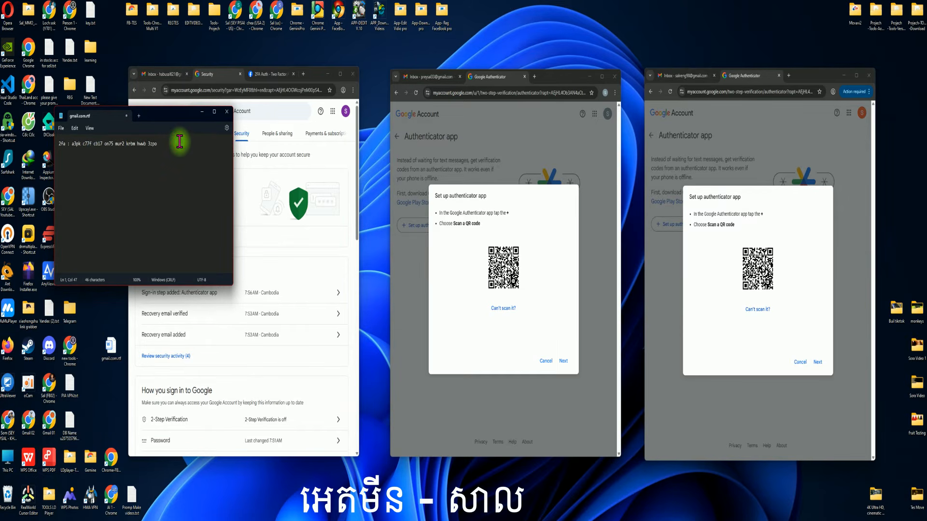
Copy the first account's email address from its profile details and paste it below the 2FA line in the note
{"action": "left_click", "coordinate": [345, 111]}
{"action": "left_click_drag", "start_coordinate": [312, 134], "coordinate": [274, 131]}
{"action": "right_click", "coordinate": [277, 132]}
{"action": "left_click", "coordinate": [285, 143]}
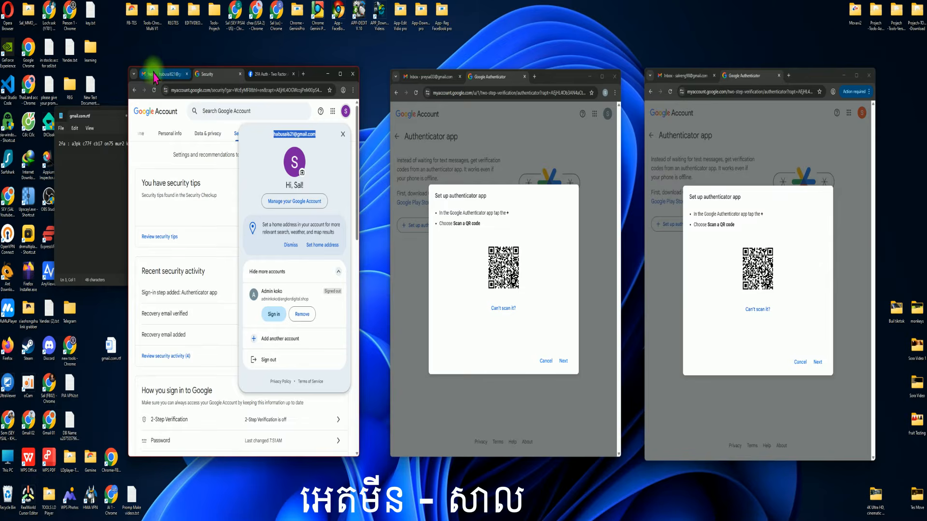
{"action": "left_click", "coordinate": [100, 170]}
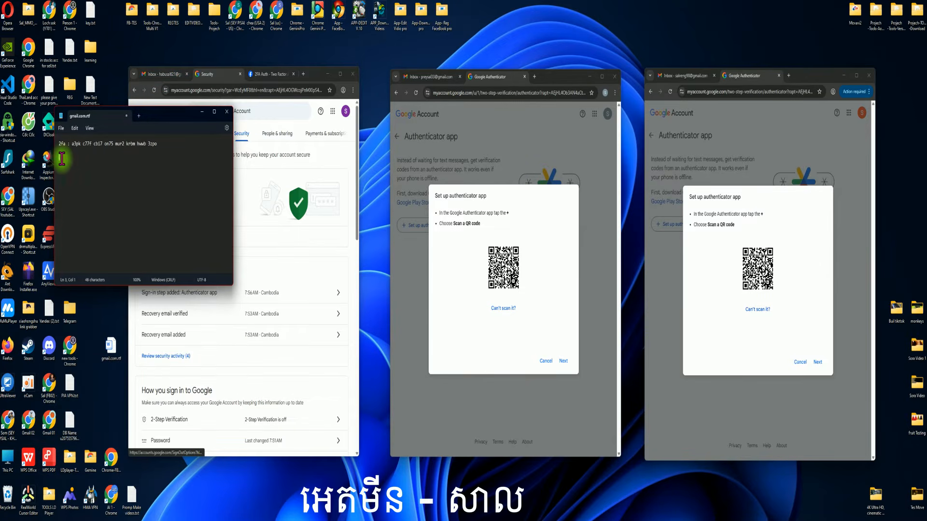
{"action": "right_click", "coordinate": [65, 193]}
{"action": "left_click", "coordinate": [79, 214]}
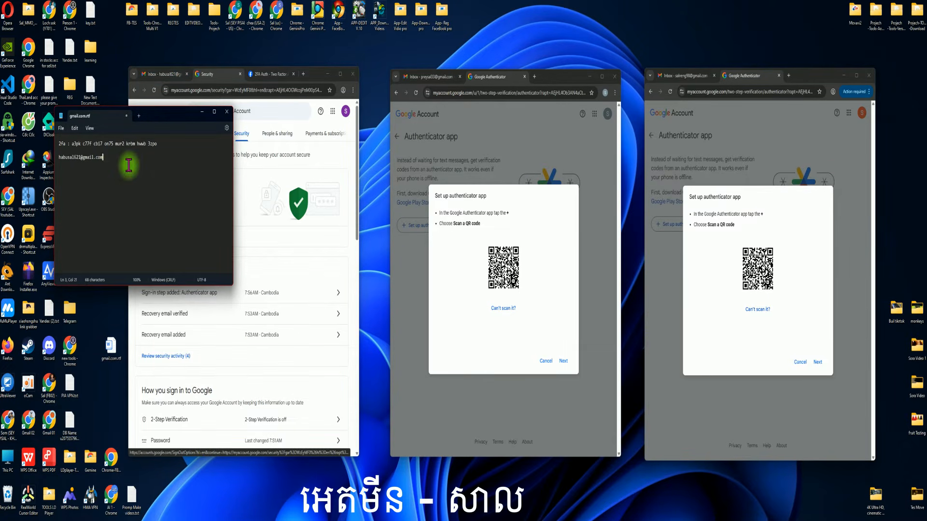
Start a new line in the note, with one blank line below the first account's email address
{"action": "key", "text": "Return"}
{"action": "key", "text": "Return"}
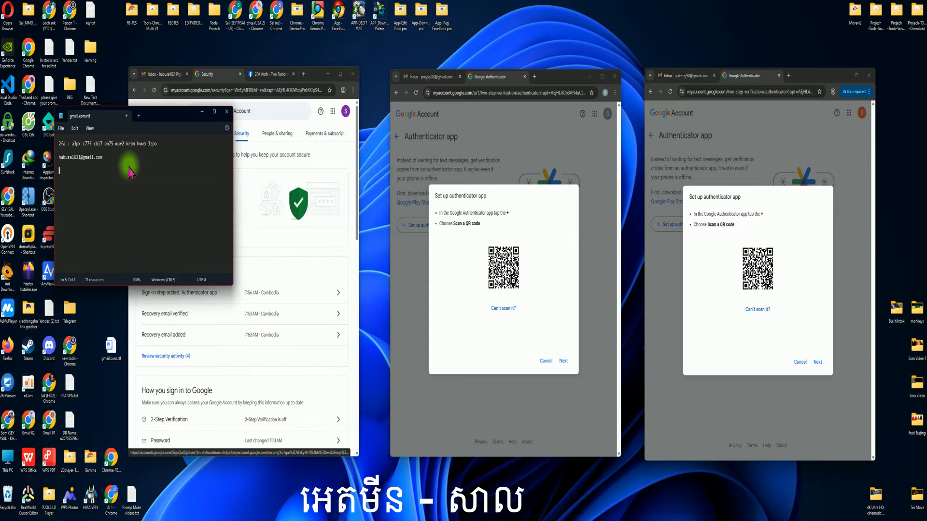
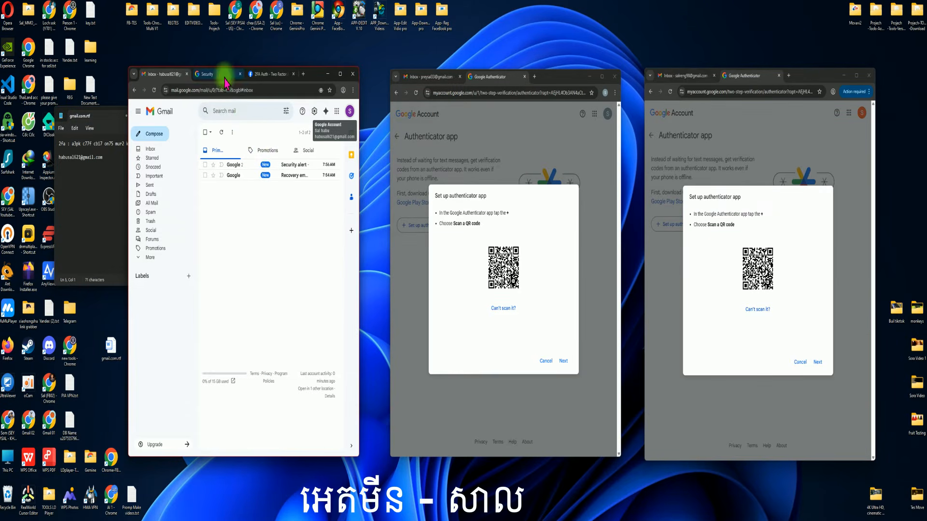
Review the first account's sign-in methods on its Security page, including 2-Step Verification, Password, Authenticator and Recovery email
{"action": "left_click", "coordinate": [212, 74]}
{"action": "scroll", "coordinate": [275, 202], "scroll_direction": "down", "scroll_amount": 5}
{"action": "scroll", "coordinate": [253, 196], "scroll_direction": "up", "scroll_amount": 3}
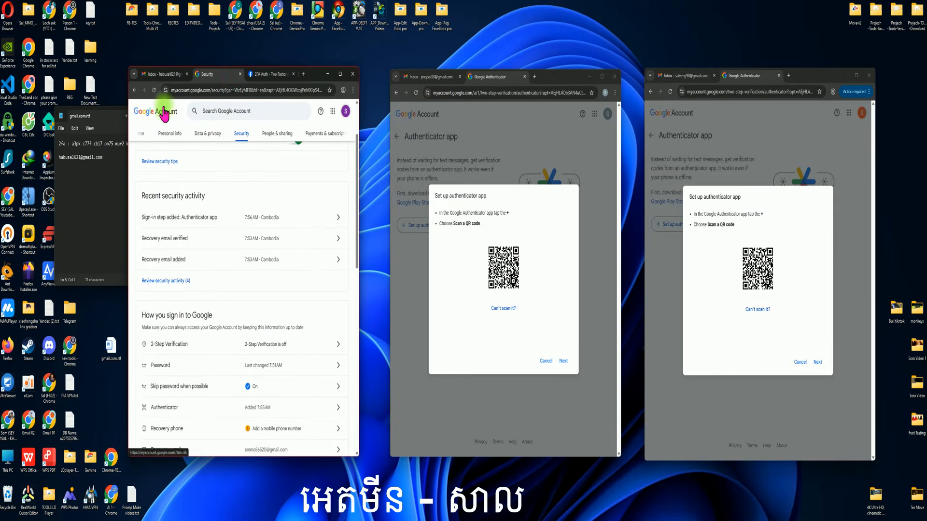
{"action": "left_click_drag", "start_coordinate": [325, 82], "coordinate": [346, 63]}
{"action": "scroll", "coordinate": [255, 290], "scroll_direction": "down", "scroll_amount": 5}
{"action": "scroll", "coordinate": [255, 294], "scroll_direction": "down", "scroll_amount": 5}
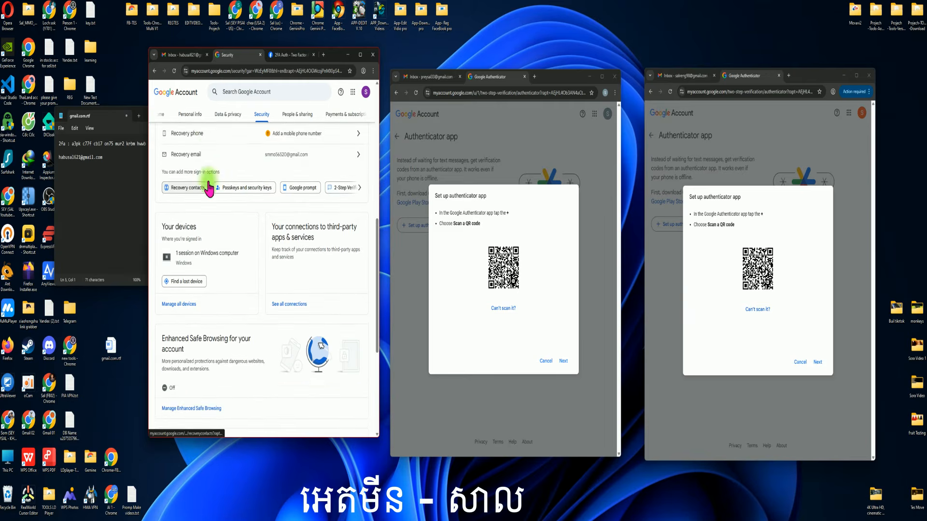
{"action": "scroll", "coordinate": [211, 199], "scroll_direction": "down", "scroll_amount": 1}
{"action": "scroll", "coordinate": [245, 228], "scroll_direction": "up", "scroll_amount": 12}
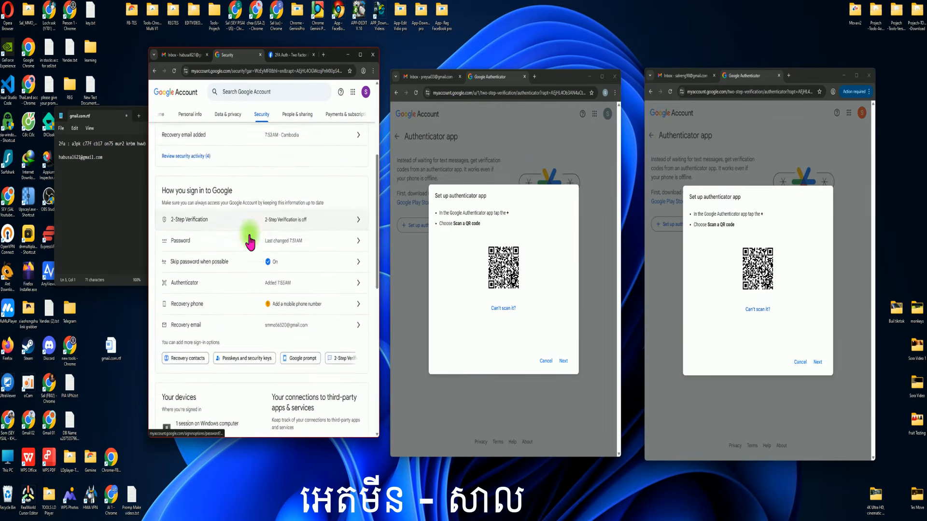
{"action": "scroll", "coordinate": [210, 206], "scroll_direction": "down", "scroll_amount": 3}
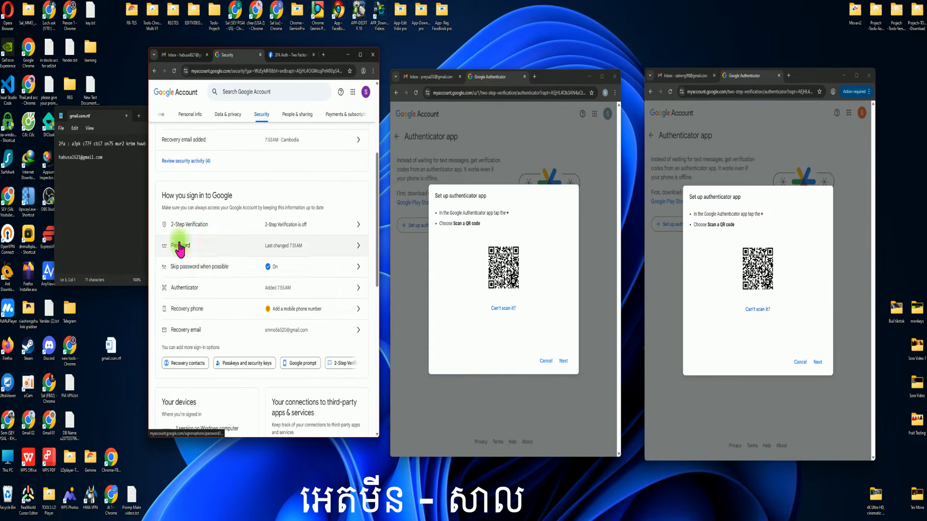
Try to turn on 2-Step Verification for the first account and cancel adding a phone number
{"action": "left_click", "coordinate": [338, 224]}
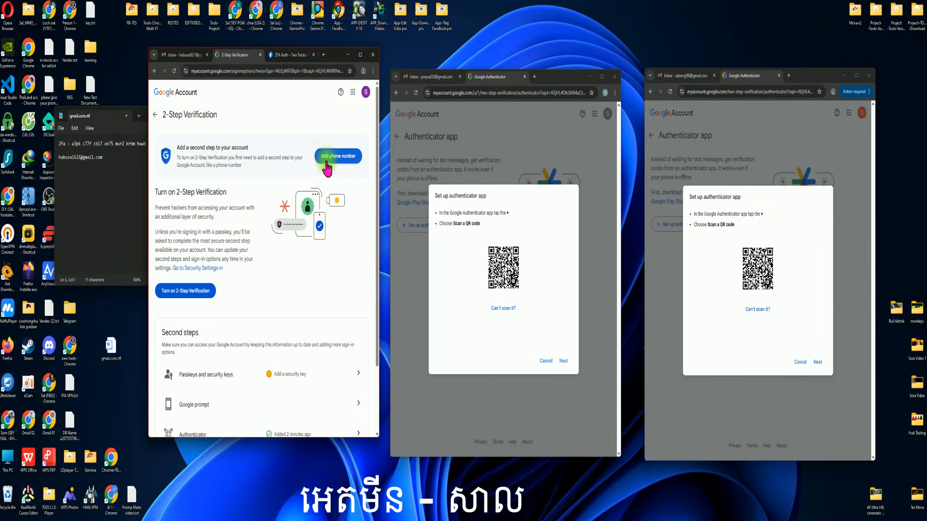
{"action": "scroll", "coordinate": [229, 267], "scroll_direction": "down", "scroll_amount": 1}
{"action": "scroll", "coordinate": [228, 267], "scroll_direction": "down", "scroll_amount": 3}
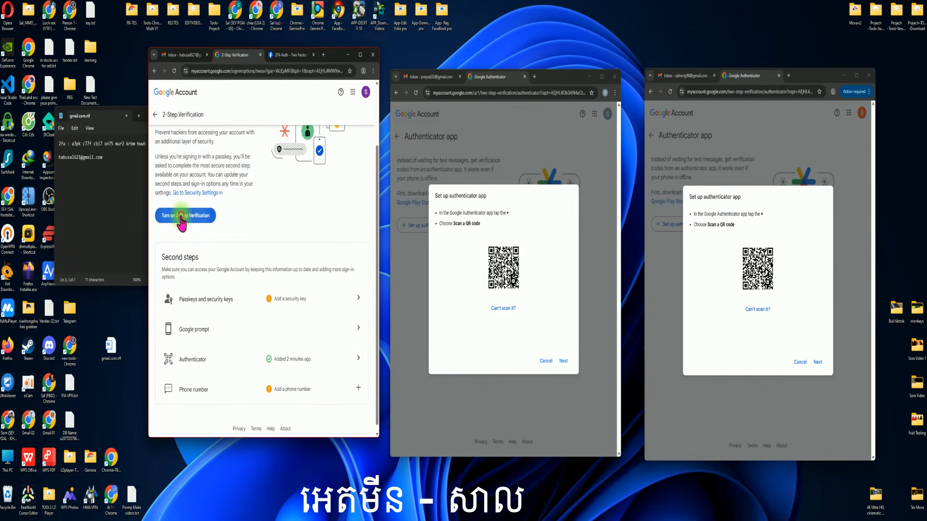
{"action": "left_click", "coordinate": [181, 217]}
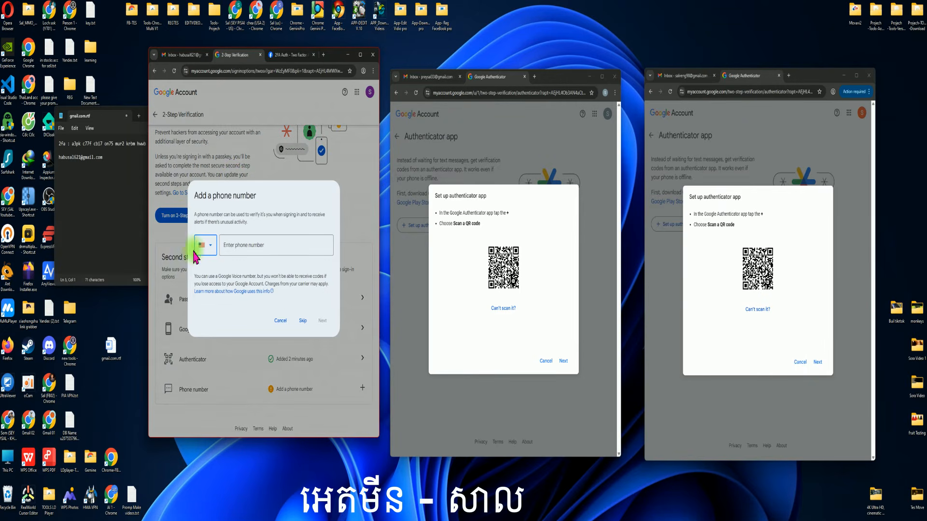
{"action": "left_click", "coordinate": [281, 320]}
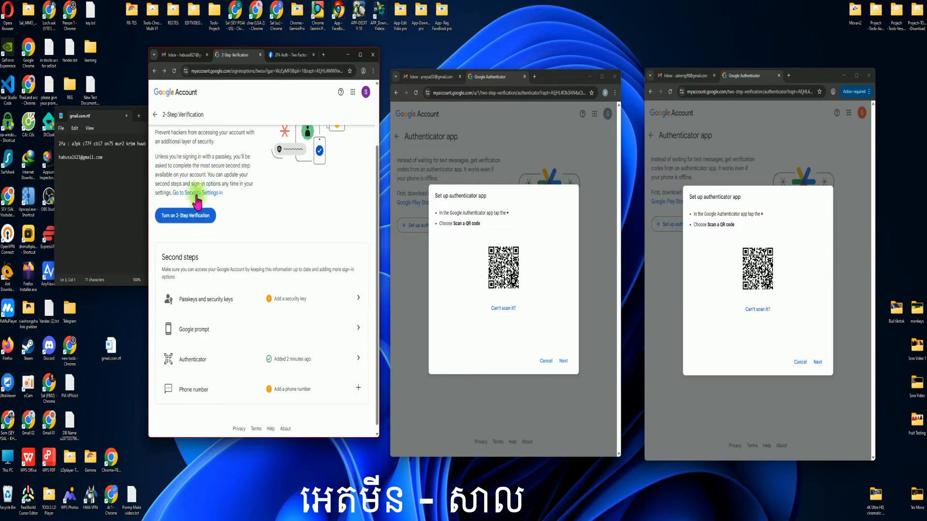
Close the first account's 2-Step Verification and 2FA Auth pages, keeping its inbox, and bring the note to the front
{"action": "left_click", "coordinate": [261, 55]}
{"action": "left_click", "coordinate": [261, 55]}
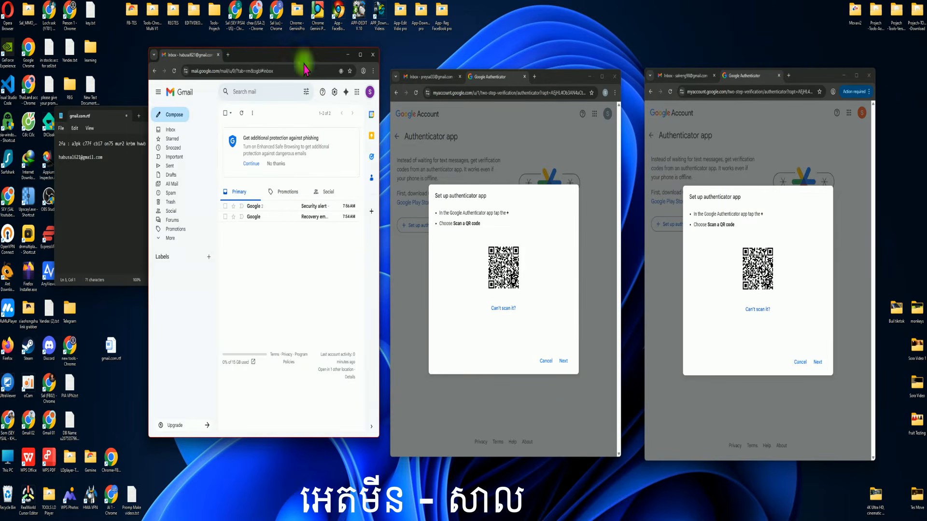
{"action": "left_click_drag", "start_coordinate": [326, 60], "coordinate": [328, 63]}
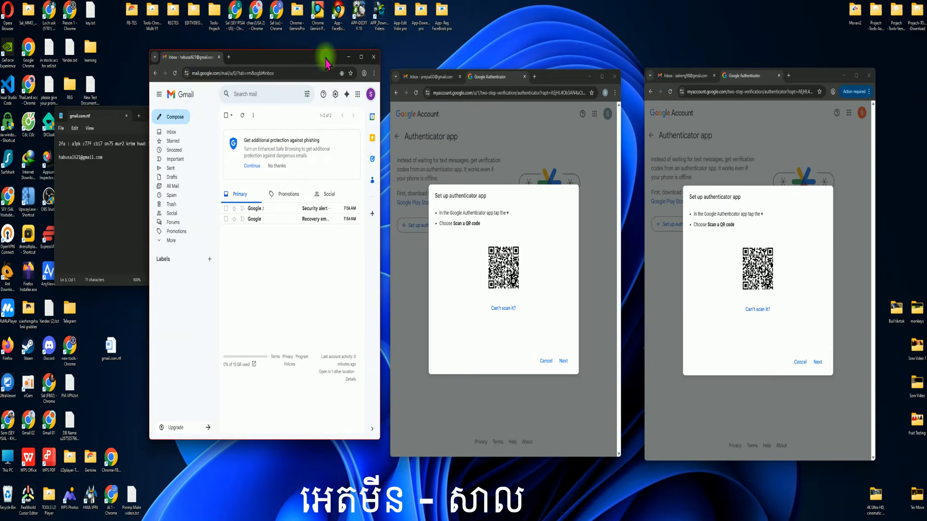
{"action": "left_click", "coordinate": [108, 195]}
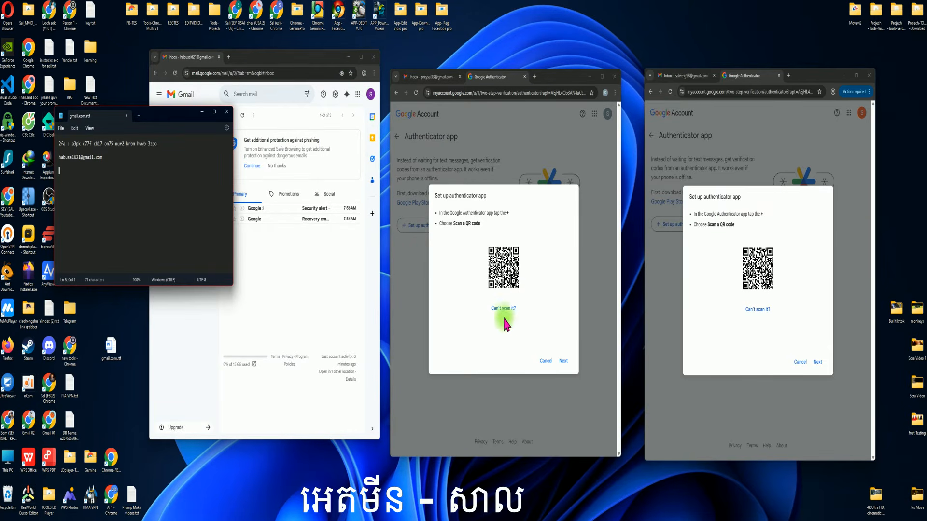
Reveal the second account's authenticator setup key in place of the QR code and copy it
{"action": "left_click", "coordinate": [562, 362]}
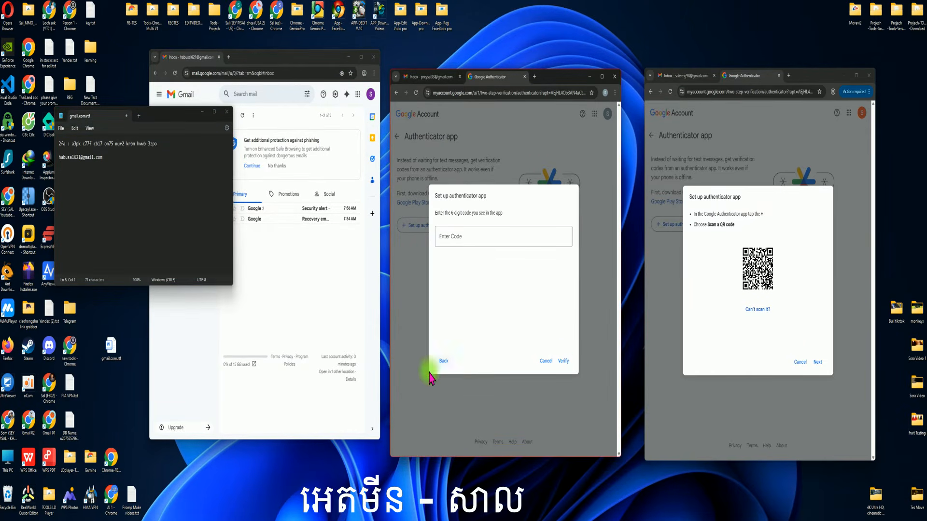
{"action": "left_click", "coordinate": [442, 362]}
{"action": "left_click", "coordinate": [503, 309]}
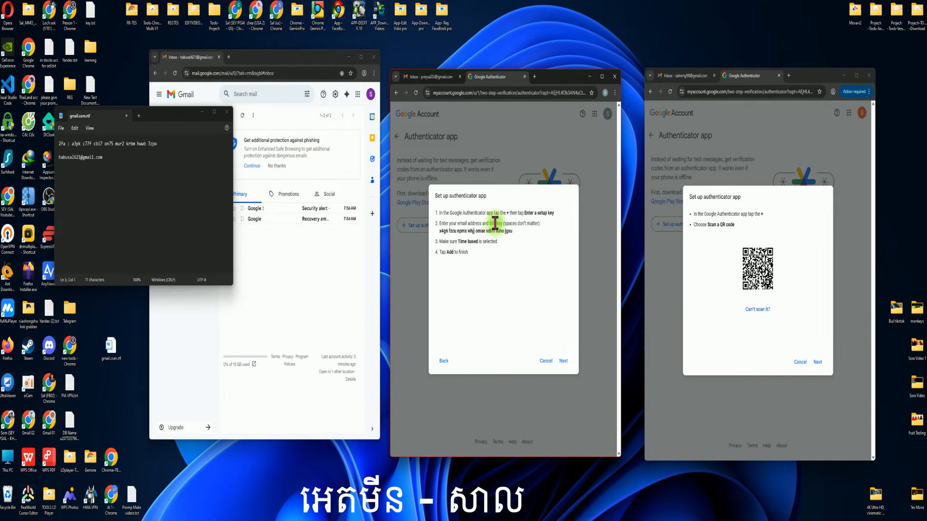
{"action": "left_click_drag", "start_coordinate": [515, 232], "coordinate": [438, 231]}
{"action": "right_click", "coordinate": [452, 228]}
{"action": "left_click", "coordinate": [478, 243]}
Search for 2fa in a new tab of the second account's browser and open the 2fa.live site
{"action": "left_click", "coordinate": [535, 79]}
{"action": "left_click", "coordinate": [463, 209]}
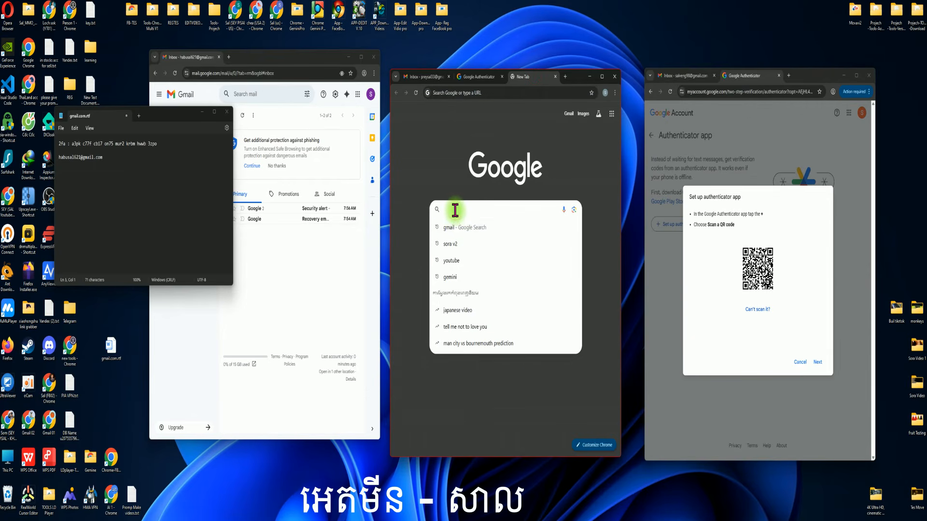
{"action": "type", "text": "2fa"}
{"action": "left_click", "coordinate": [463, 242]}
{"action": "left_click", "coordinate": [416, 179]}
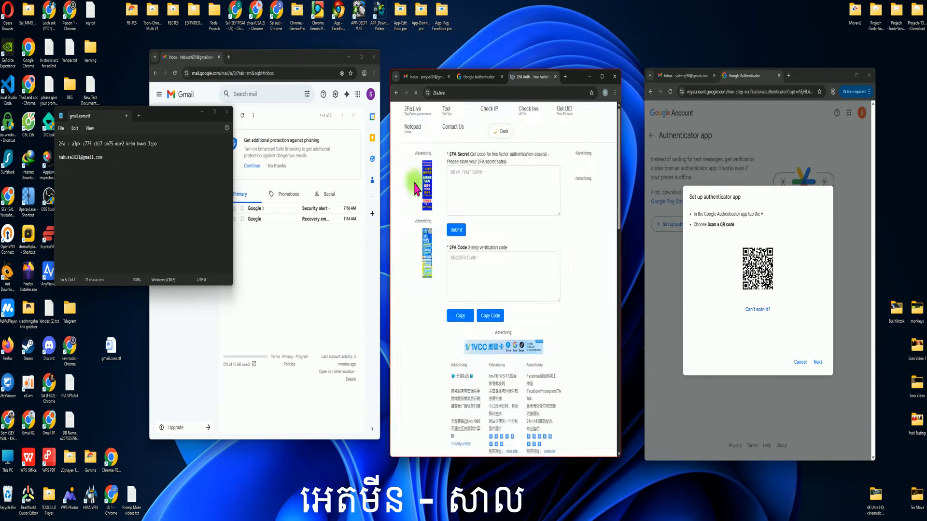
Generate a verification code from the second account's copied 2FA secret and copy only the 6-digit code
{"action": "right_click", "coordinate": [479, 205]}
{"action": "left_click", "coordinate": [476, 242]}
{"action": "left_click", "coordinate": [452, 232]}
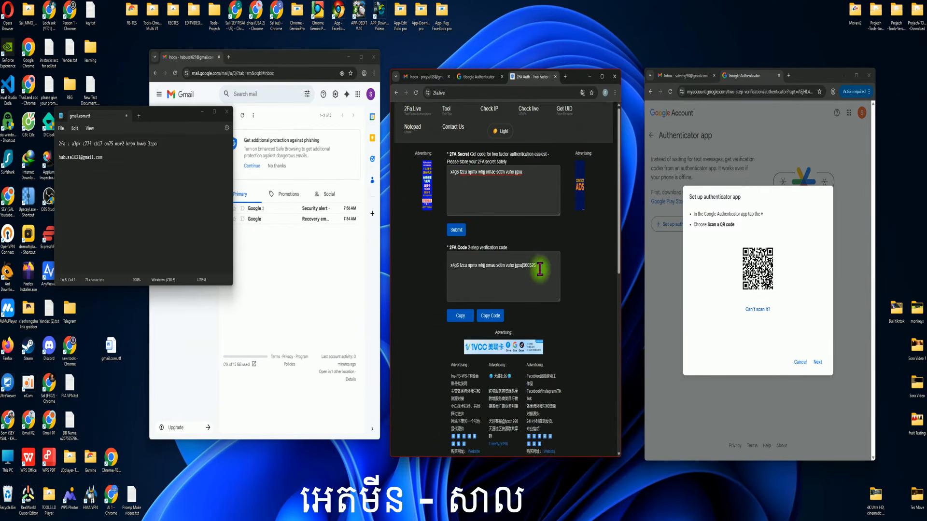
{"action": "right_click", "coordinate": [526, 264]}
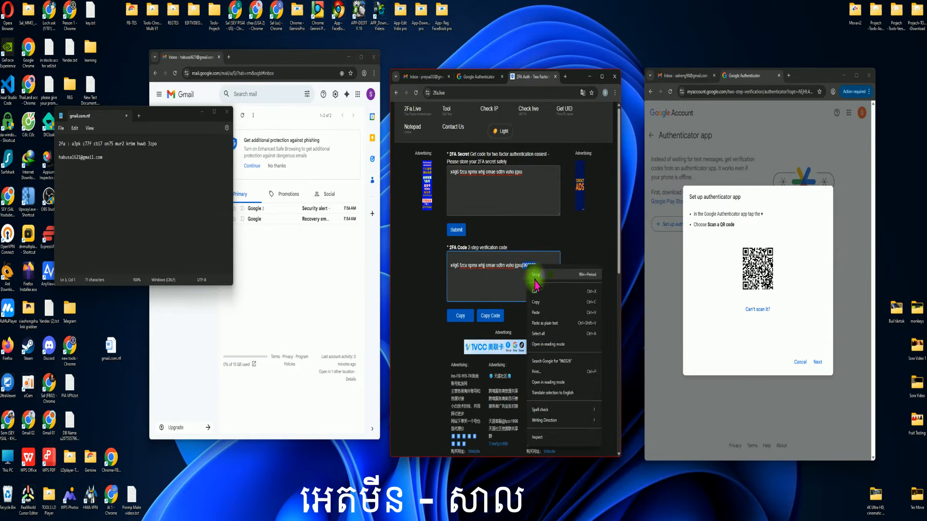
{"action": "left_click", "coordinate": [538, 302]}
Paste the 6-digit verification code into the second account's authenticator setup and verify it
{"action": "left_click", "coordinate": [473, 81]}
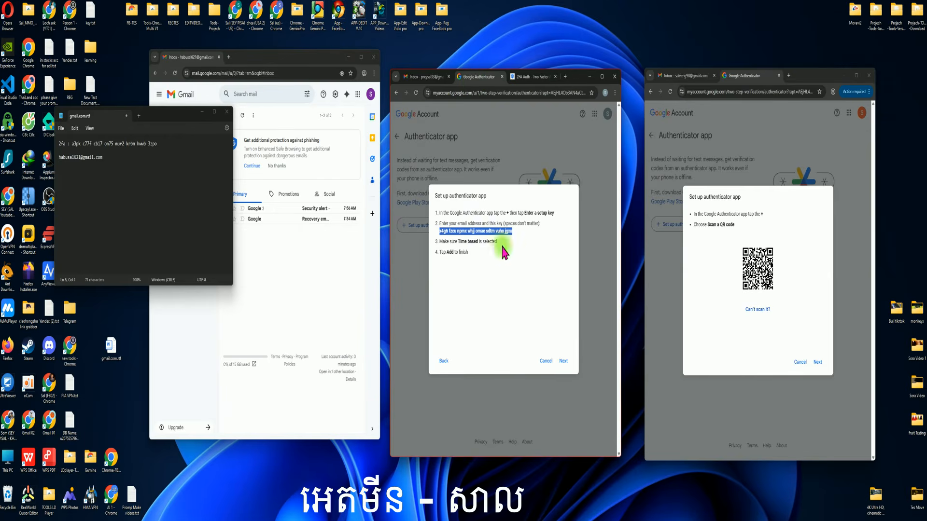
{"action": "left_click", "coordinate": [563, 362]}
{"action": "right_click", "coordinate": [462, 236]}
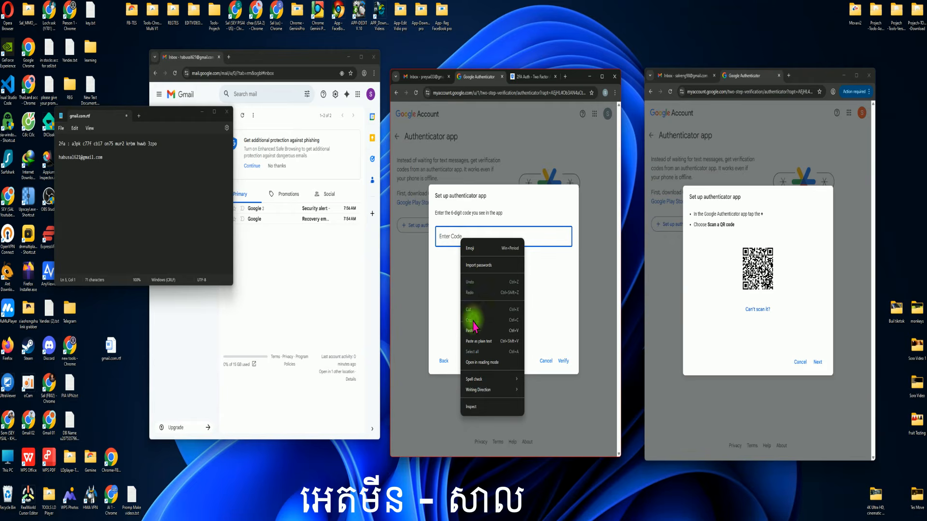
{"action": "left_click", "coordinate": [473, 331]}
{"action": "left_click", "coordinate": [561, 361]}
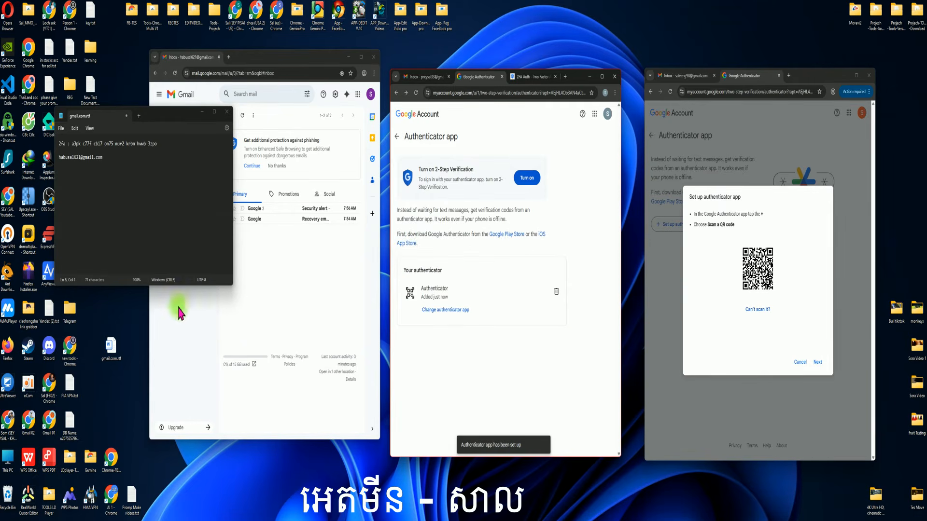
Copy the second account's 2FA secret from the code generator into the note, labelled "2far :"
{"action": "left_click", "coordinate": [526, 77]}
{"action": "triple_click", "coordinate": [523, 172]}
{"action": "right_click", "coordinate": [484, 174]}
{"action": "left_click", "coordinate": [492, 208]}
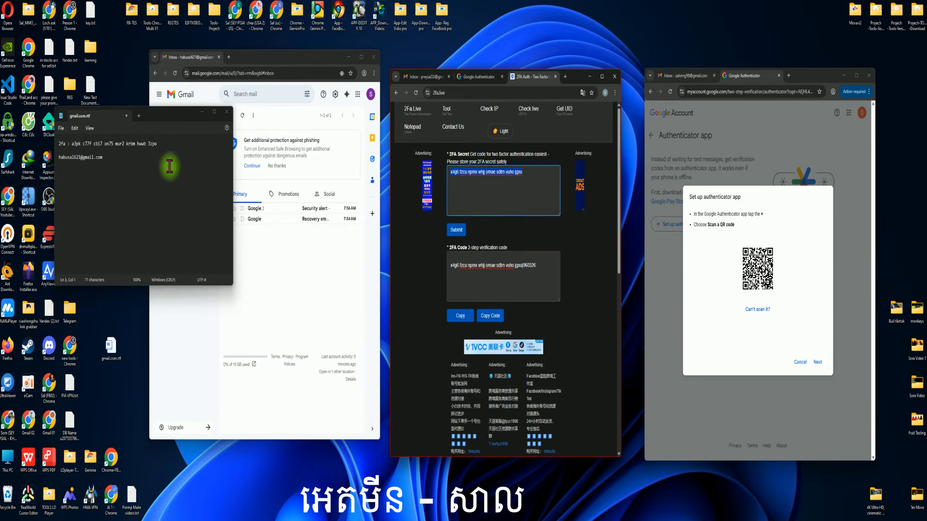
{"action": "left_click", "coordinate": [62, 167]}
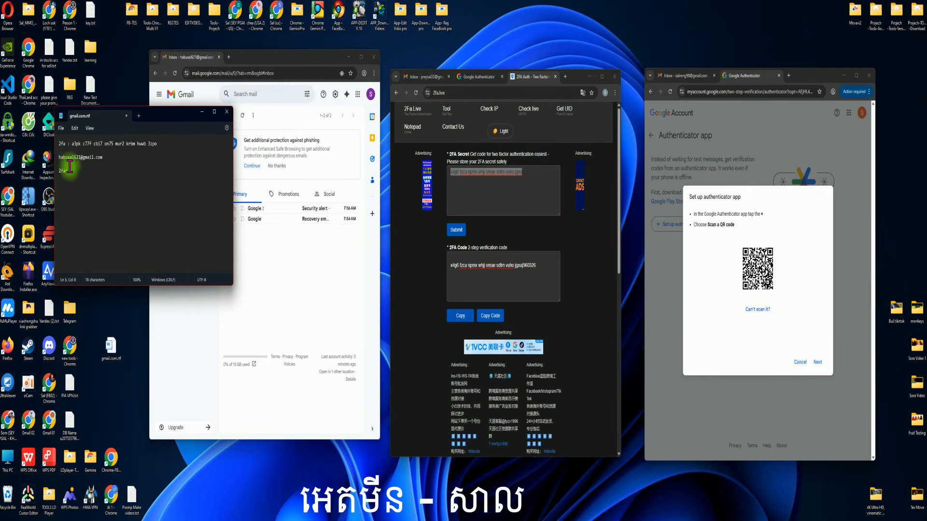
{"action": "right_click", "coordinate": [75, 169]}
{"action": "left_click", "coordinate": [91, 226]}
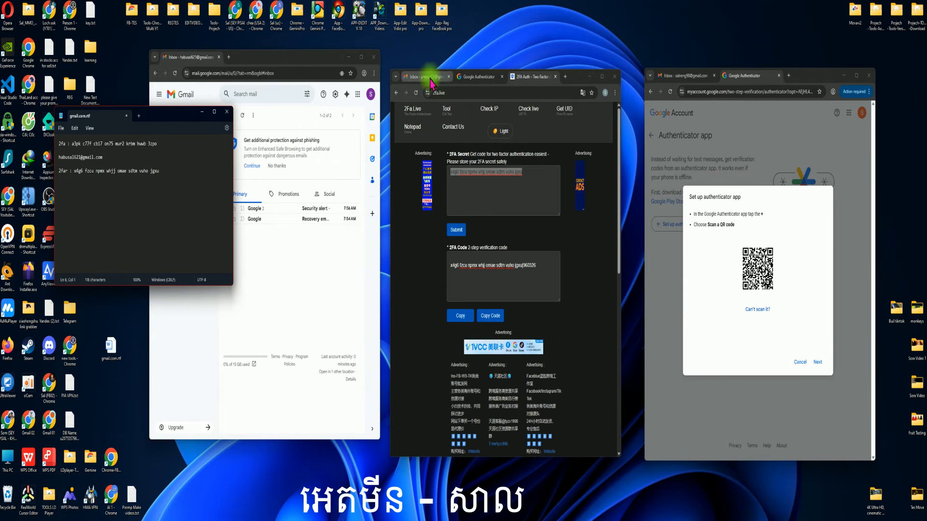
Copy the second account's email address below its 2FA line in the note and remove the blank line above the first account's email
{"action": "left_click", "coordinate": [427, 77]}
{"action": "left_click", "coordinate": [611, 116]}
{"action": "left_click_drag", "start_coordinate": [591, 137], "coordinate": [542, 136]}
{"action": "right_click", "coordinate": [554, 139]}
{"action": "left_click", "coordinate": [561, 145]}
{"action": "left_click", "coordinate": [478, 77]}
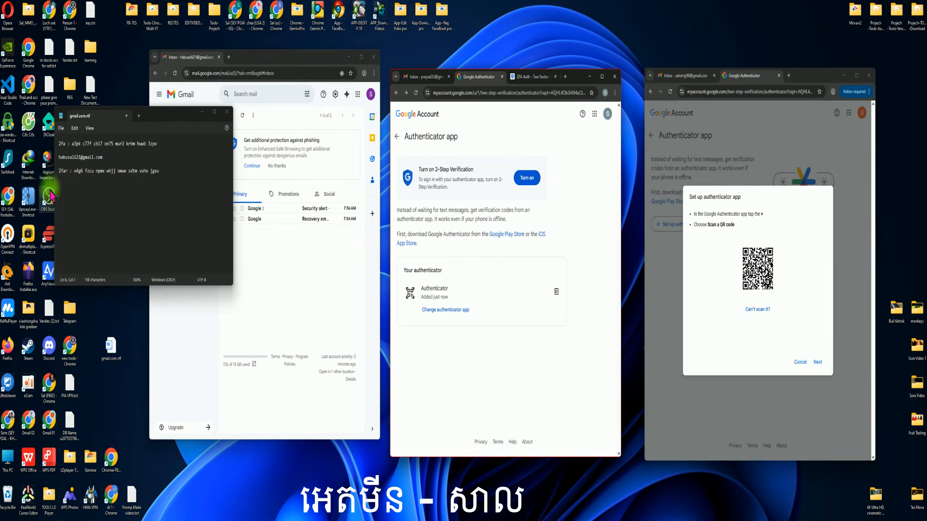
{"action": "right_click", "coordinate": [63, 183]}
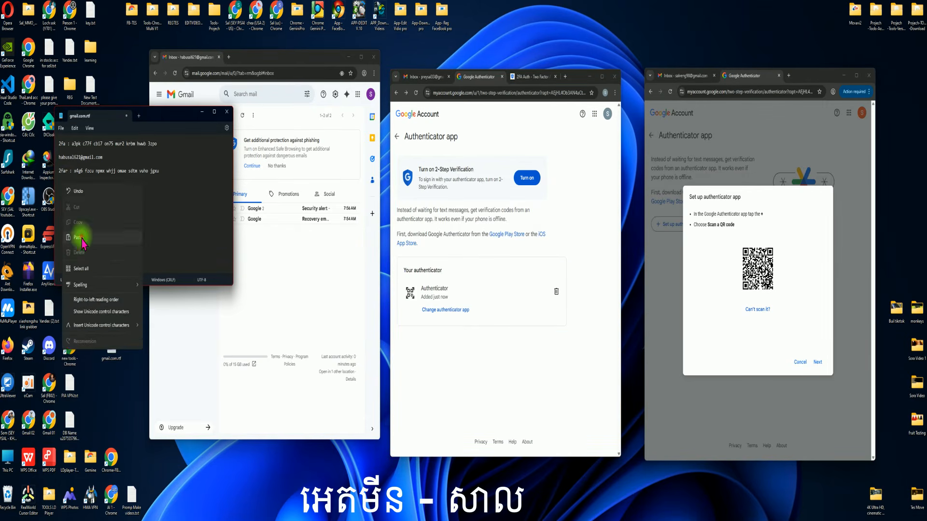
{"action": "left_click", "coordinate": [80, 238]}
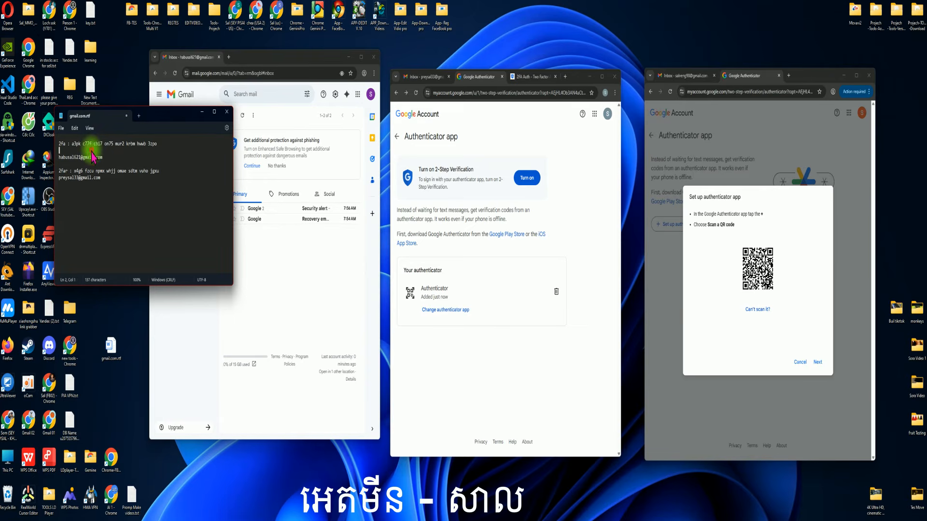
{"action": "key", "text": "BackSpace"}
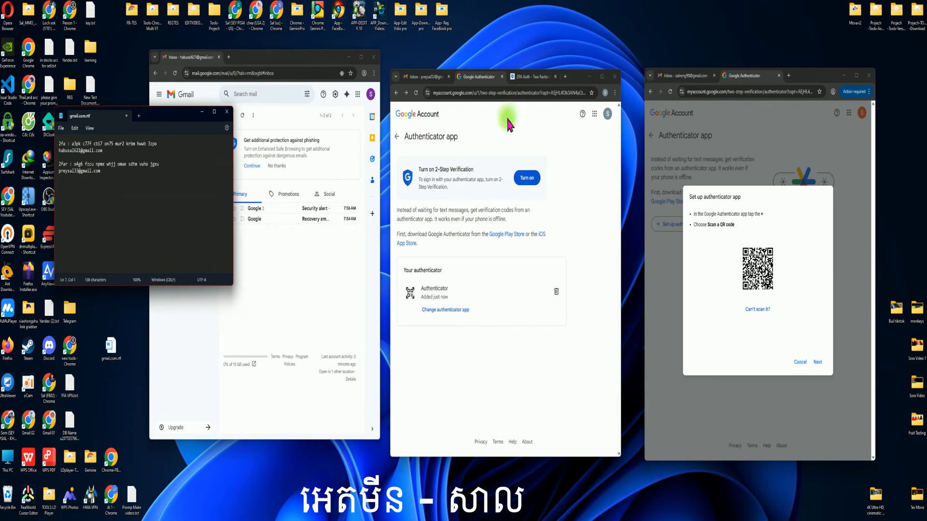
Close the second account's Google Authenticator and 2FA Auth pages, keeping only its inbox open
{"action": "left_click", "coordinate": [502, 77]}
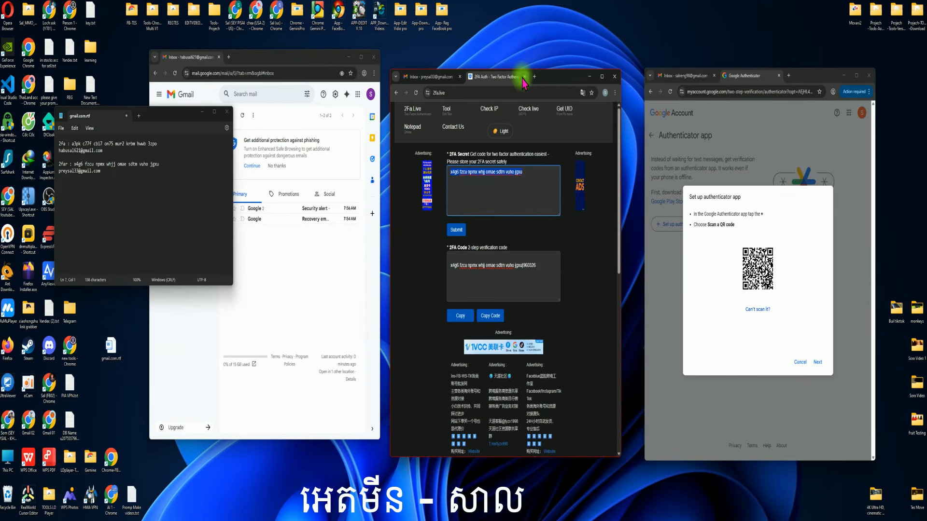
{"action": "left_click", "coordinate": [507, 77]}
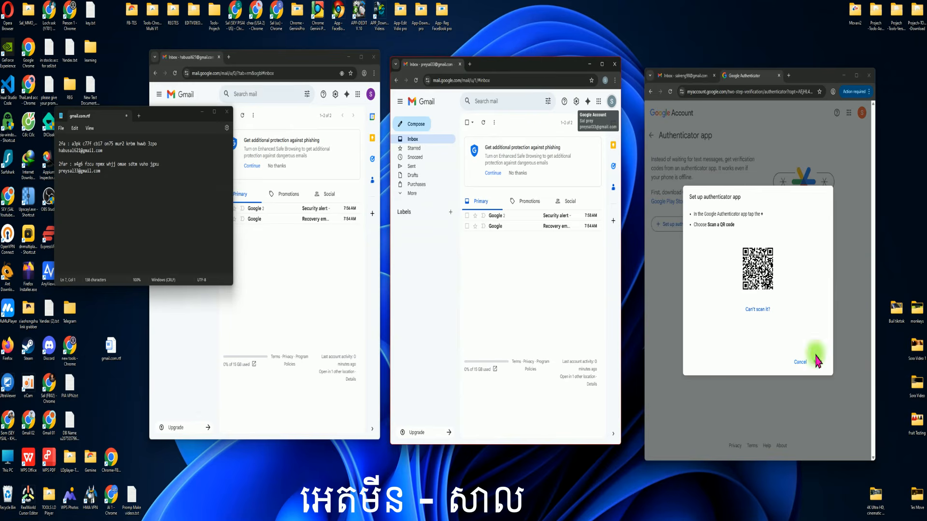
Copy the third account's authenticator setup key and advance its setup to the code entry stage
{"action": "left_click", "coordinate": [757, 309]}
{"action": "left_click_drag", "start_coordinate": [772, 234], "coordinate": [692, 233]}
{"action": "right_click", "coordinate": [731, 231]}
{"action": "left_click", "coordinate": [754, 246]}
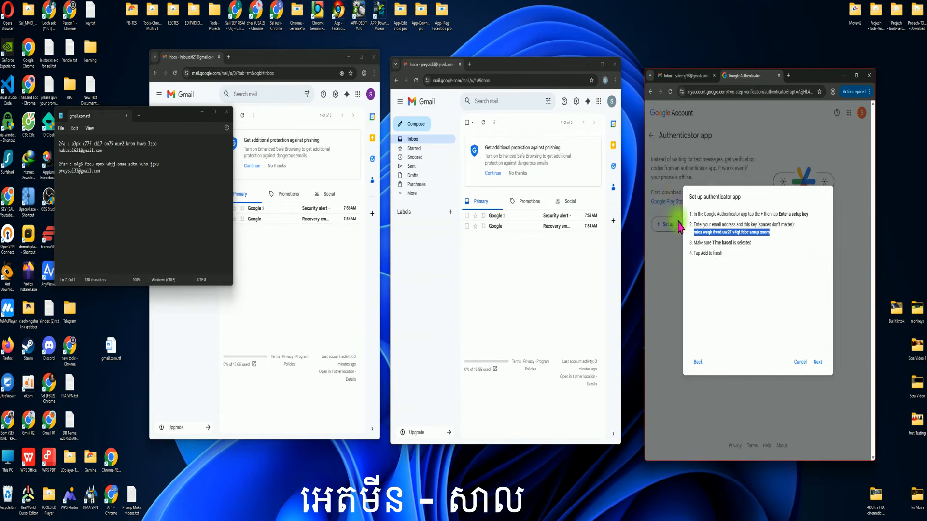
{"action": "left_click", "coordinate": [816, 363]}
Search for "2far" in a new tab beside the third account's authenticator setup and open the 2FA Auth site
{"action": "left_click", "coordinate": [789, 76]}
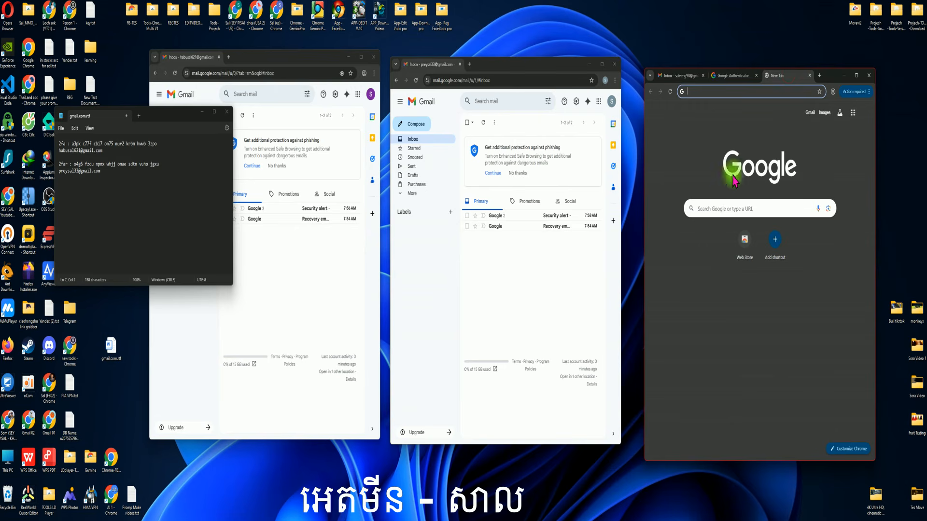
{"action": "left_click", "coordinate": [714, 210]}
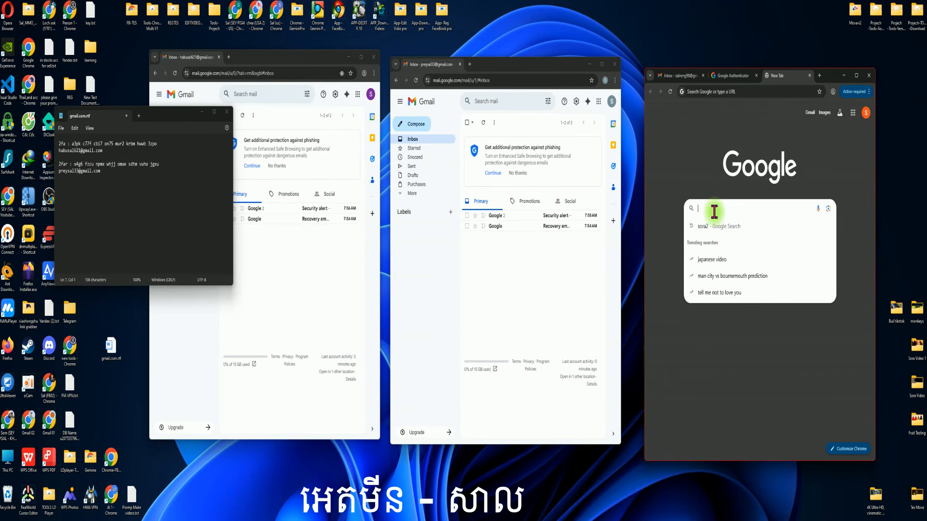
{"action": "type", "text": "2far"}
{"action": "key", "text": "Return"}
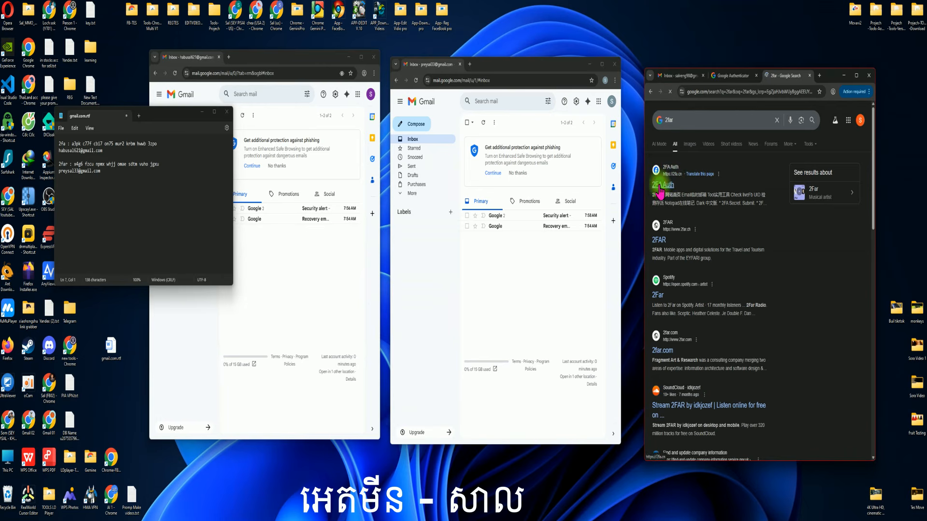
{"action": "left_click", "coordinate": [659, 189]}
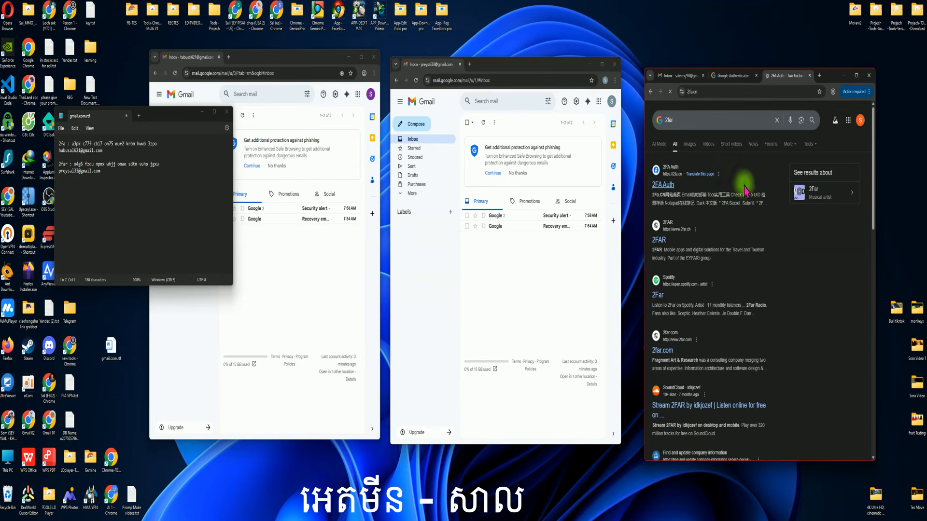
Generate a verification code from the third account's copied setup key and copy the code for its authenticator setup
{"action": "right_click", "coordinate": [719, 154]}
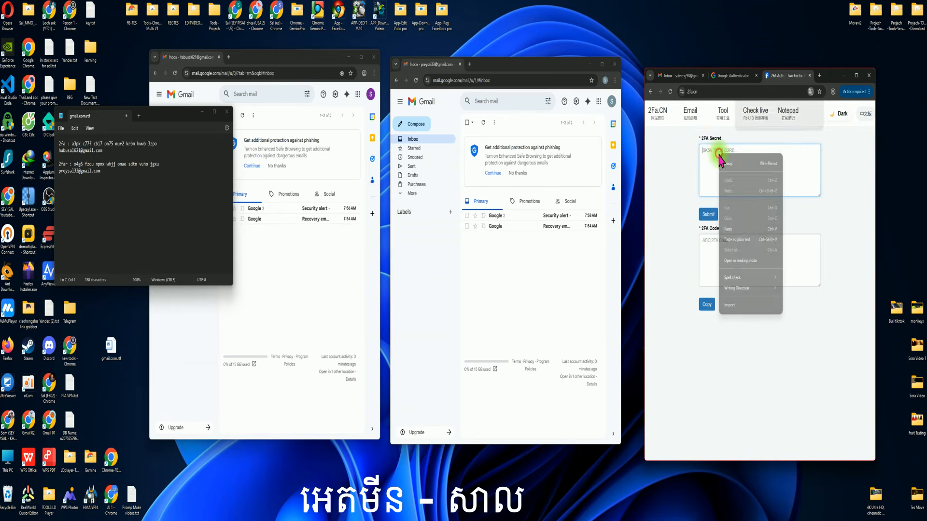
{"action": "left_click", "coordinate": [740, 229]}
{"action": "left_click", "coordinate": [708, 215]}
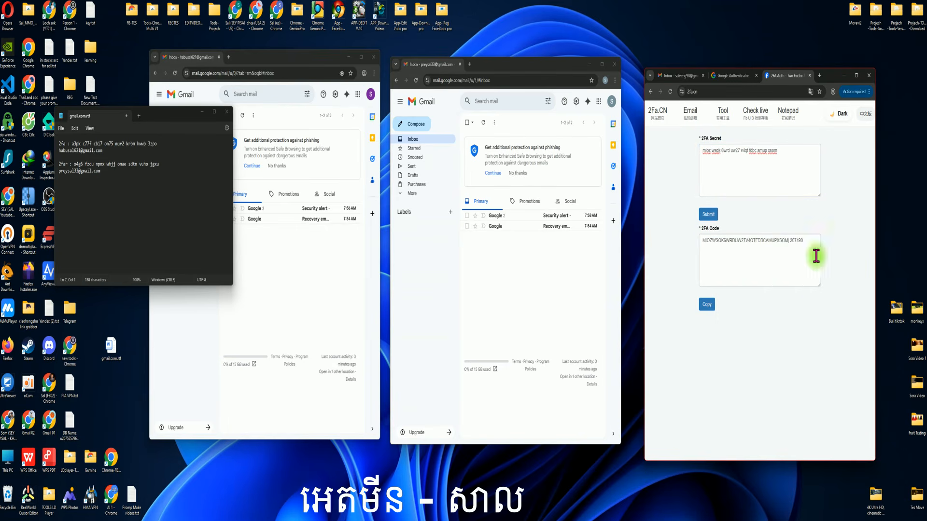
{"action": "left_click_drag", "start_coordinate": [804, 243], "coordinate": [792, 241]}
{"action": "right_click", "coordinate": [791, 242]}
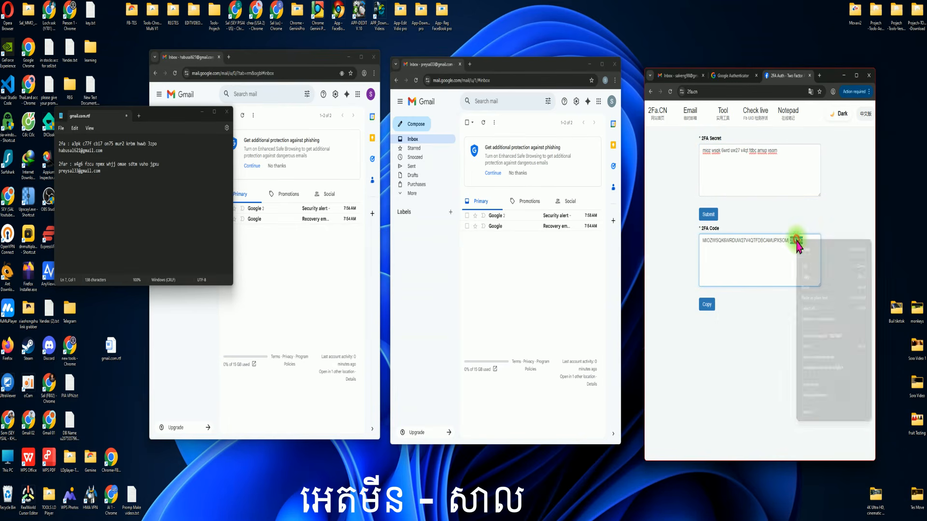
{"action": "left_click", "coordinate": [806, 264]}
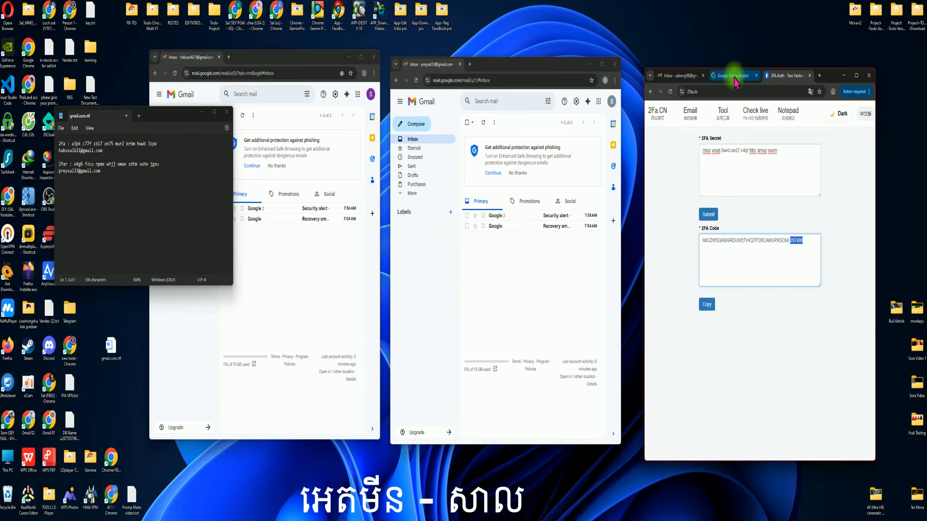
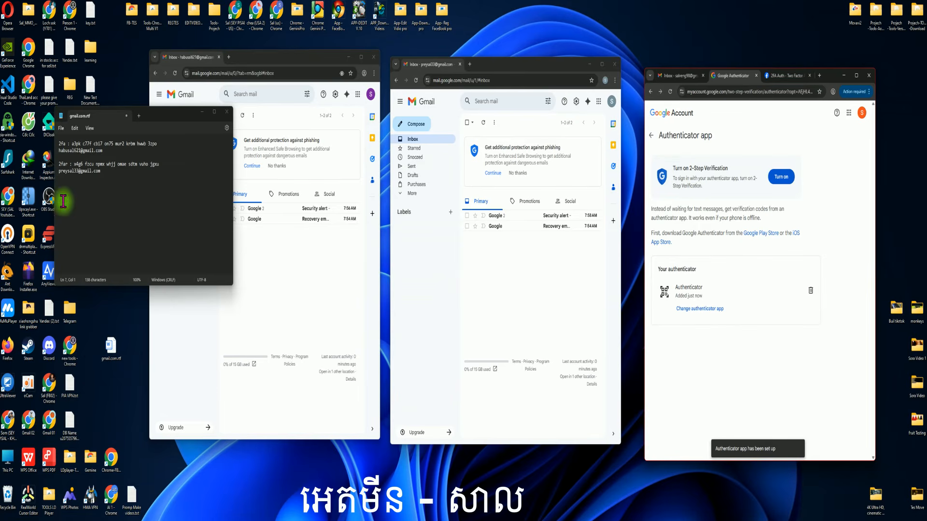
Copy the third account's 2FA secret from the code generator onto a new line of the note, labelled "2far :"
{"action": "left_click", "coordinate": [786, 77]}
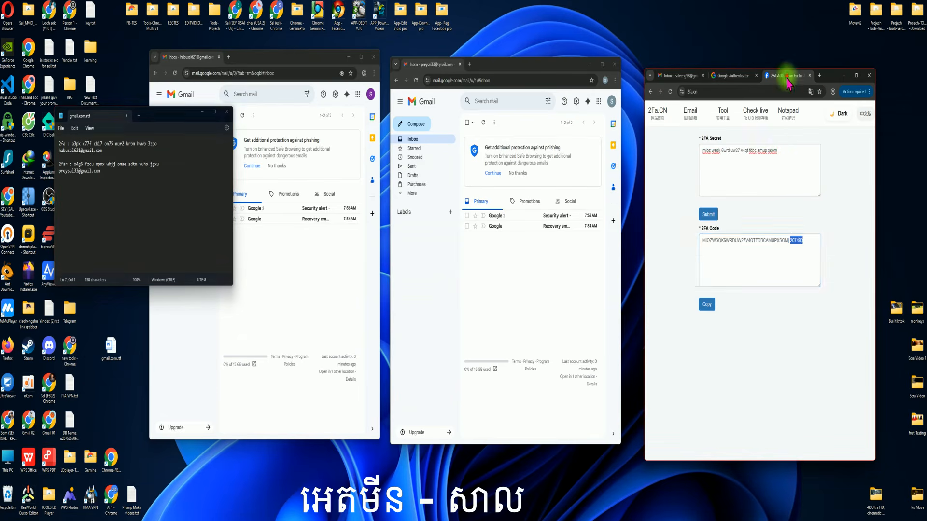
{"action": "triple_click", "coordinate": [774, 151]}
{"action": "right_click", "coordinate": [743, 152]}
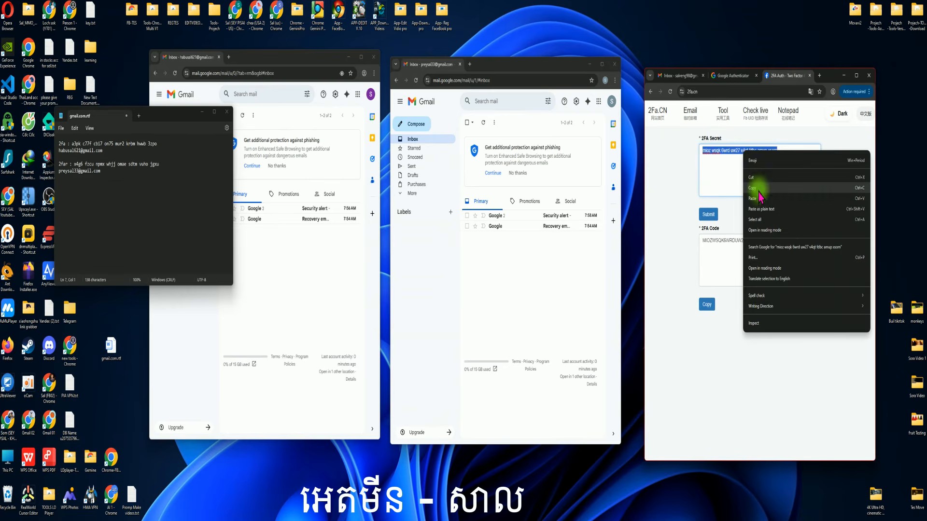
{"action": "left_click", "coordinate": [753, 187]}
{"action": "left_click", "coordinate": [66, 184]}
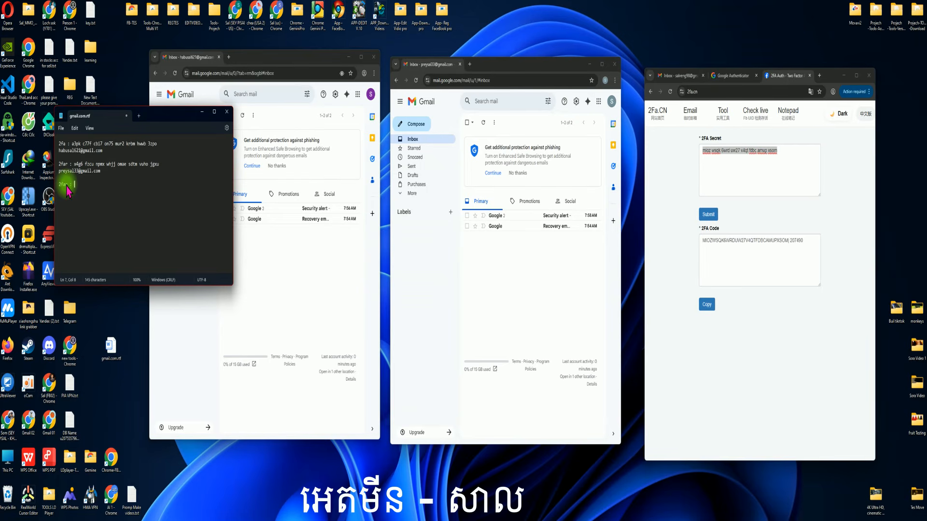
{"action": "right_click", "coordinate": [73, 183]}
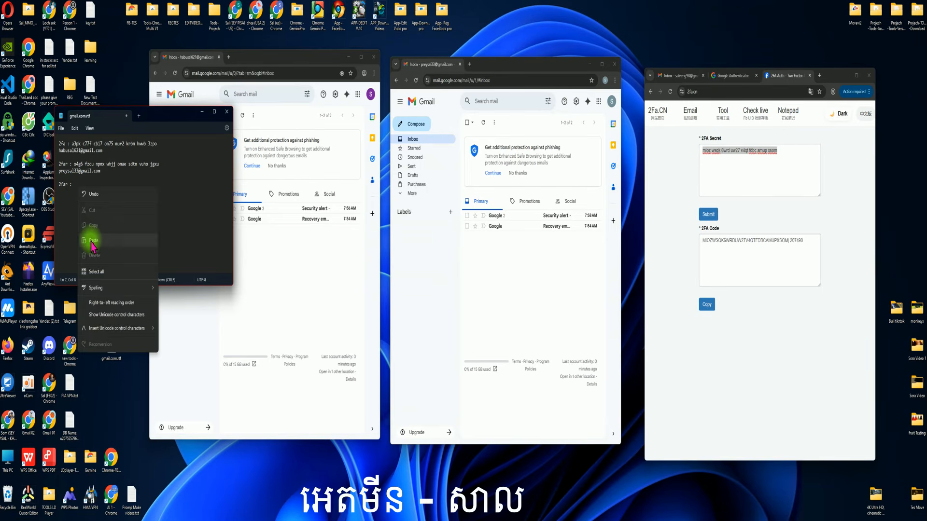
{"action": "left_click", "coordinate": [89, 269]}
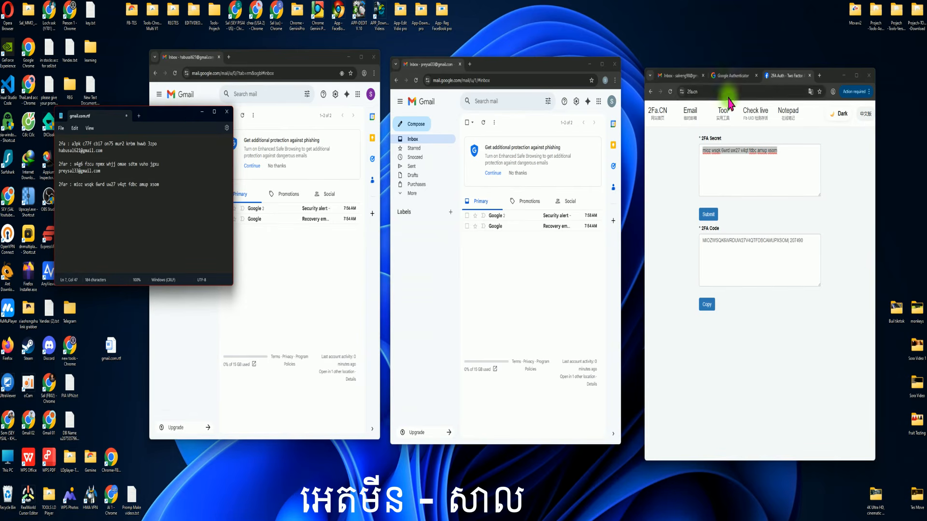
Close the third account's 2FA Auth and Google Authenticator pages, keeping only its inbox open
{"action": "left_click", "coordinate": [810, 75]}
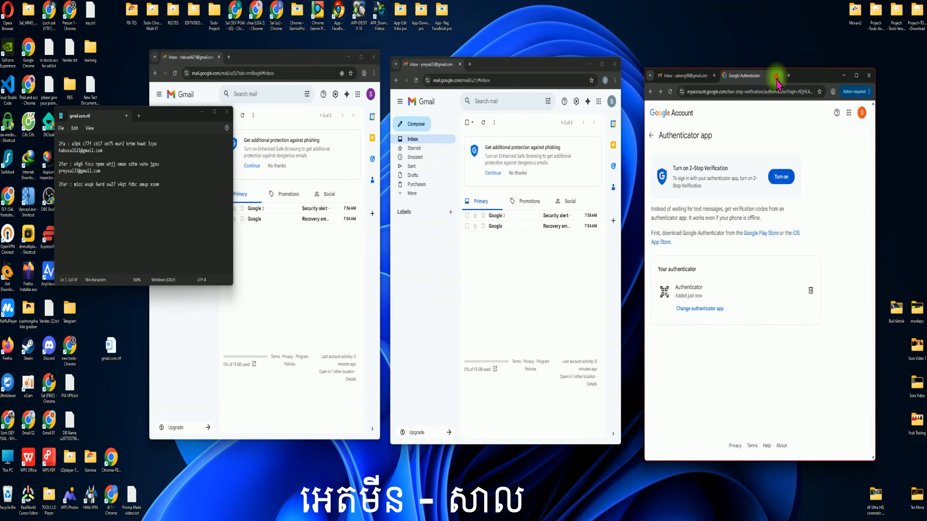
{"action": "left_click", "coordinate": [778, 76]}
Copy the third account's email address below its 2FA line in the note and close the note
{"action": "left_click", "coordinate": [865, 113]}
{"action": "left_click_drag", "start_coordinate": [835, 136], "coordinate": [796, 135]}
{"action": "right_click", "coordinate": [800, 134]}
{"action": "left_click", "coordinate": [820, 141]}
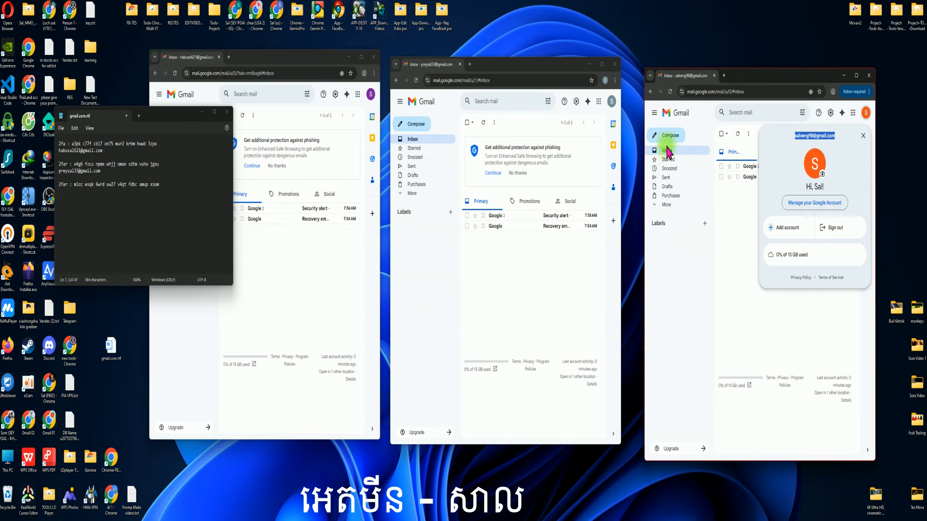
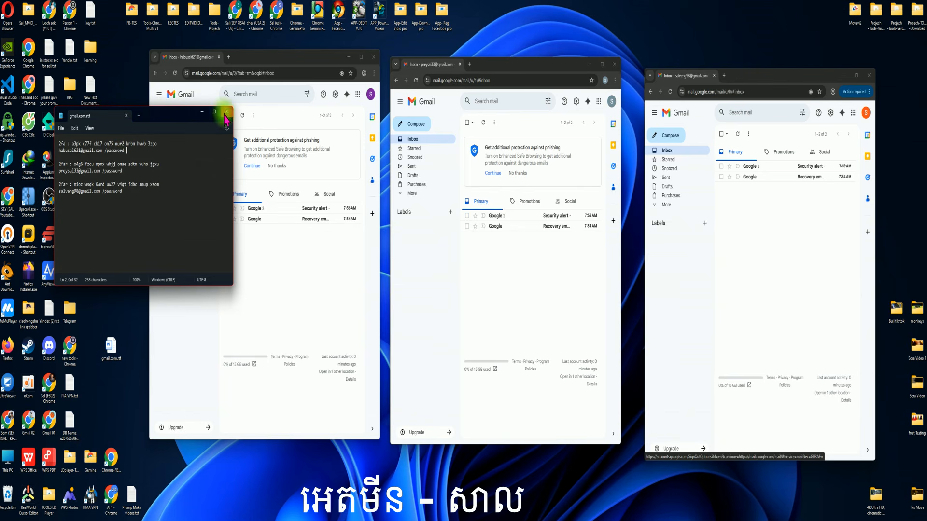
{"action": "left_click", "coordinate": [226, 113]}
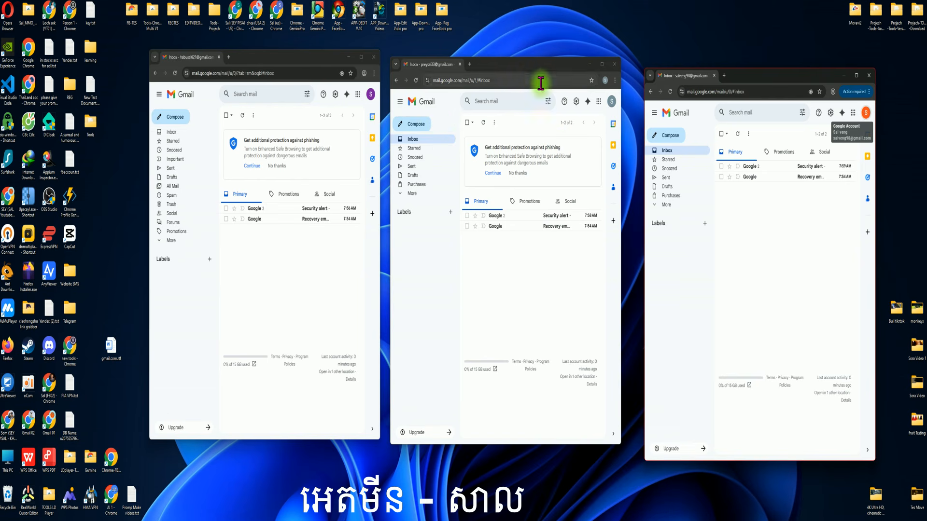
Check the account menus of the three inboxes, including the additional expired-session account listed in the second one
{"action": "left_click_drag", "start_coordinate": [323, 60], "coordinate": [322, 65]}
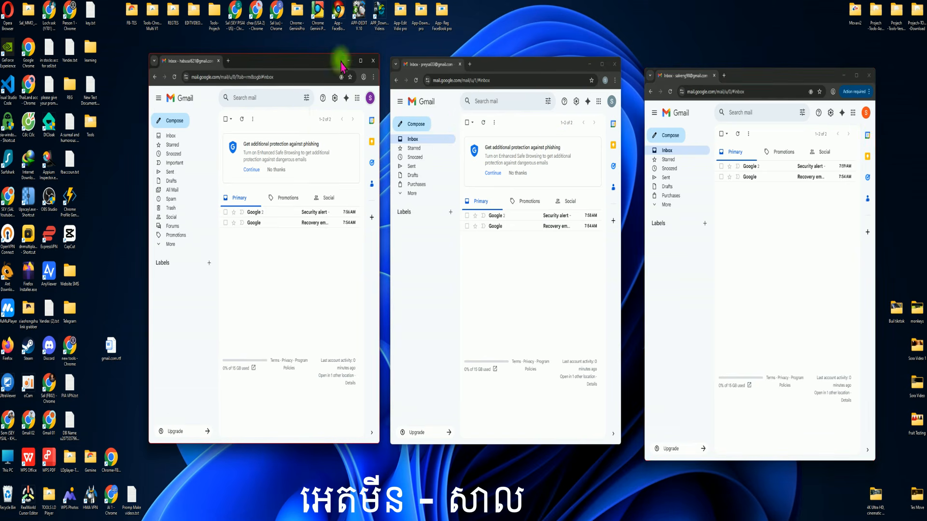
{"action": "left_click", "coordinate": [369, 98]}
{"action": "left_click", "coordinate": [370, 98]}
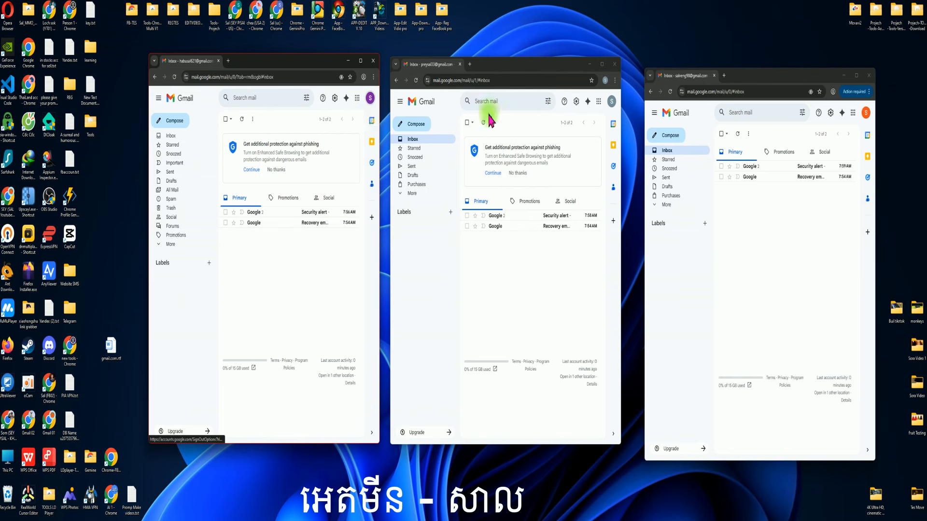
{"action": "left_click", "coordinate": [611, 101]}
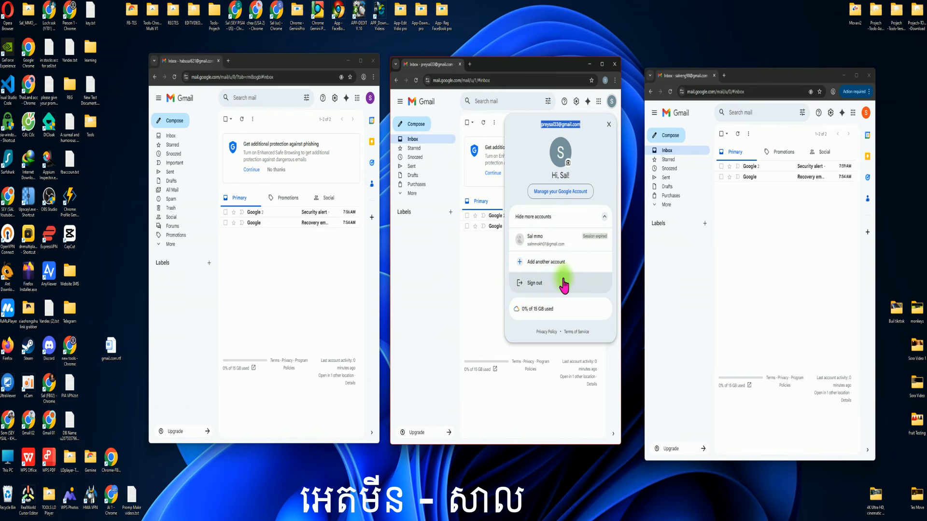
{"action": "left_click", "coordinate": [600, 243]}
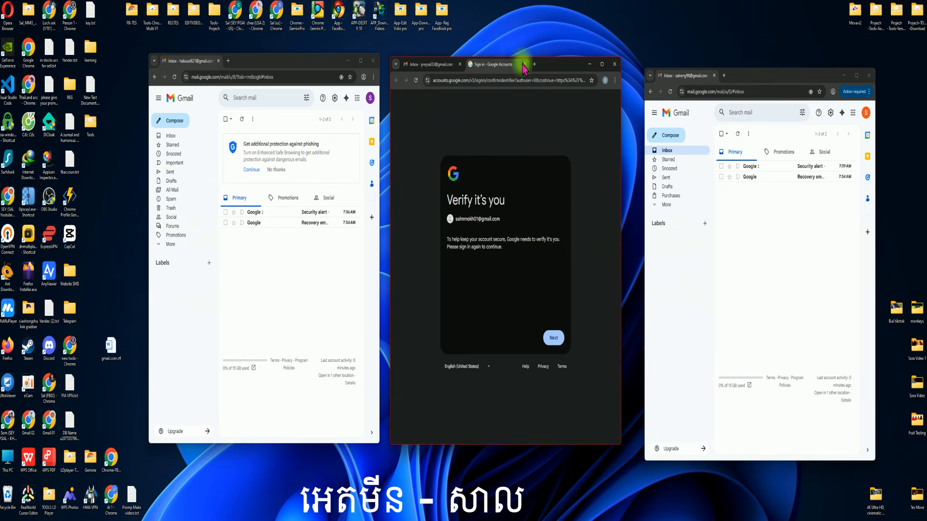
{"action": "left_click", "coordinate": [524, 65]}
{"action": "left_click", "coordinate": [611, 101]}
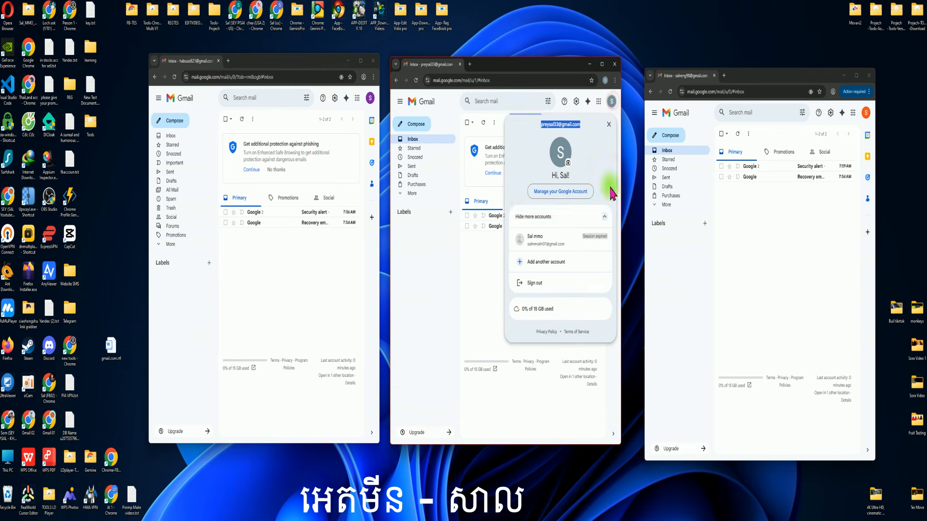
{"action": "left_click", "coordinate": [604, 216]}
{"action": "left_click", "coordinate": [603, 217]}
{"action": "left_click", "coordinate": [604, 216]}
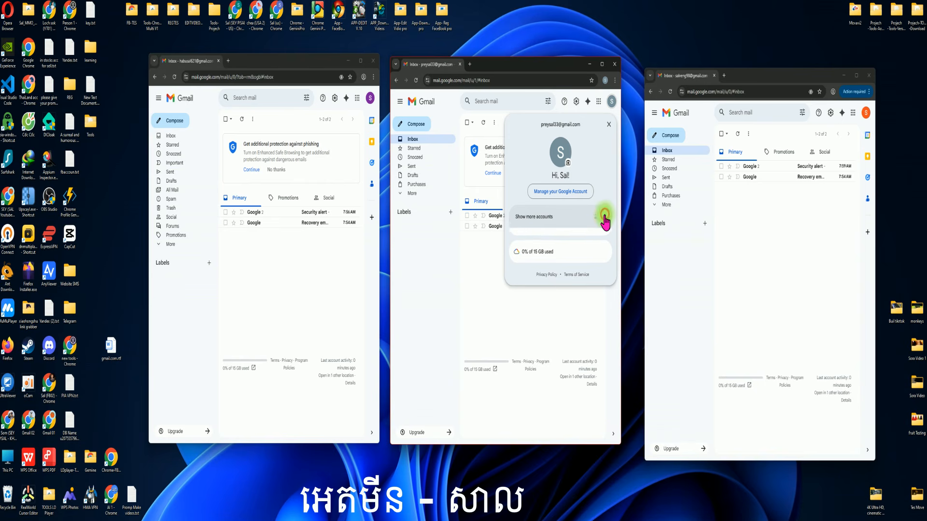
{"action": "left_click", "coordinate": [865, 114]}
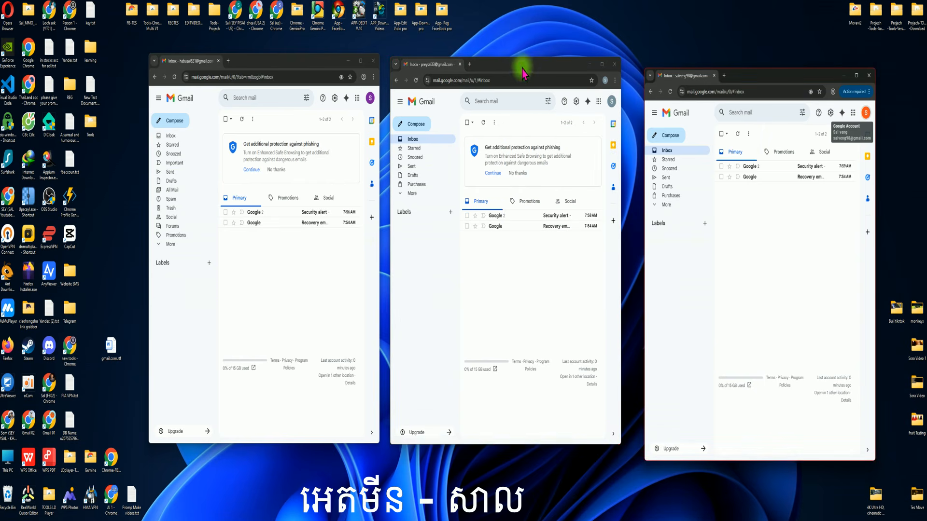
Move the second and first accounts' inbox windows closer to the third account's window
{"action": "left_click_drag", "start_coordinate": [521, 65], "coordinate": [536, 68]}
{"action": "left_click_drag", "start_coordinate": [289, 60], "coordinate": [301, 72]}
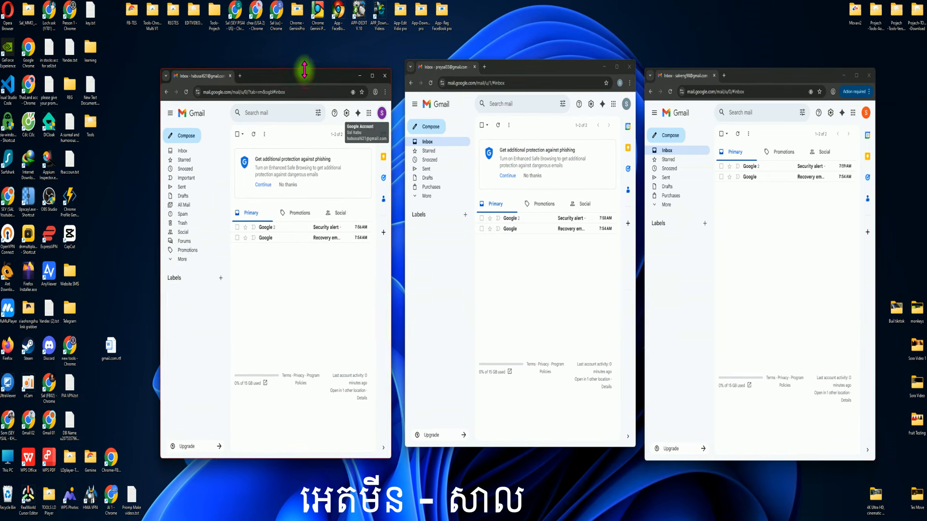